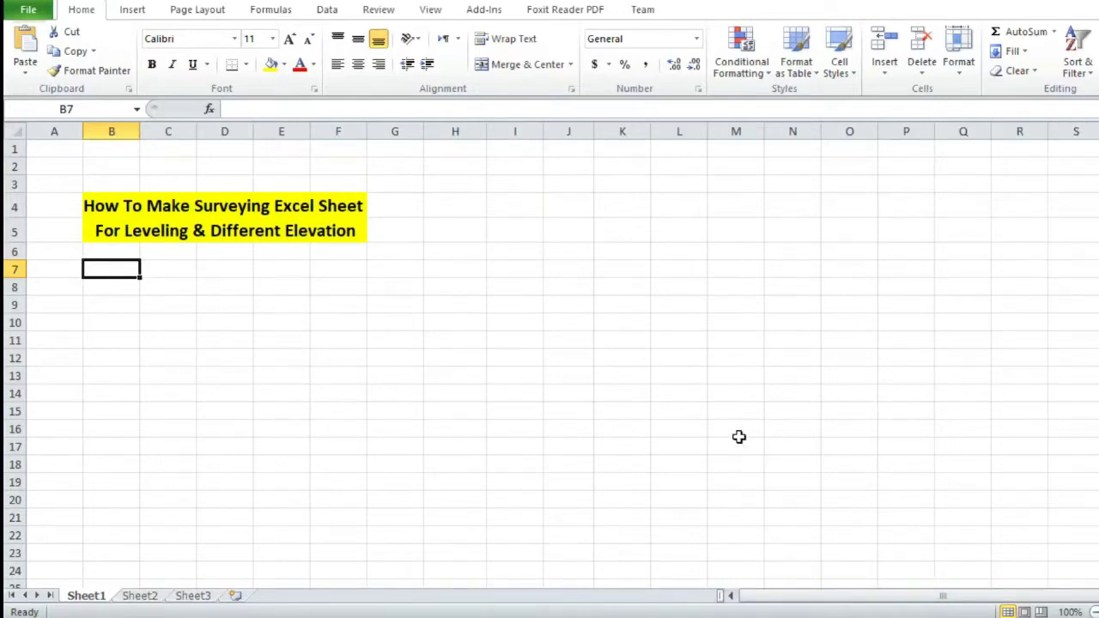
Step: Enter the column headers ST, BS, IS, HI, FS, ELEV and Remarks in cells B7 through H7
type("ST")
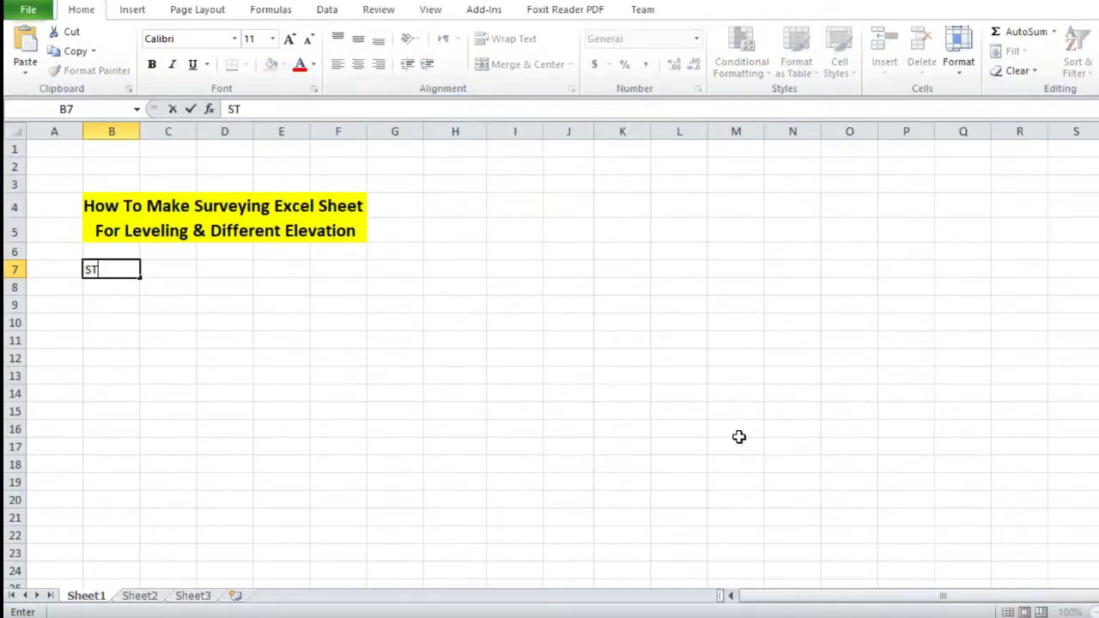
key("Tab")
type("BS")
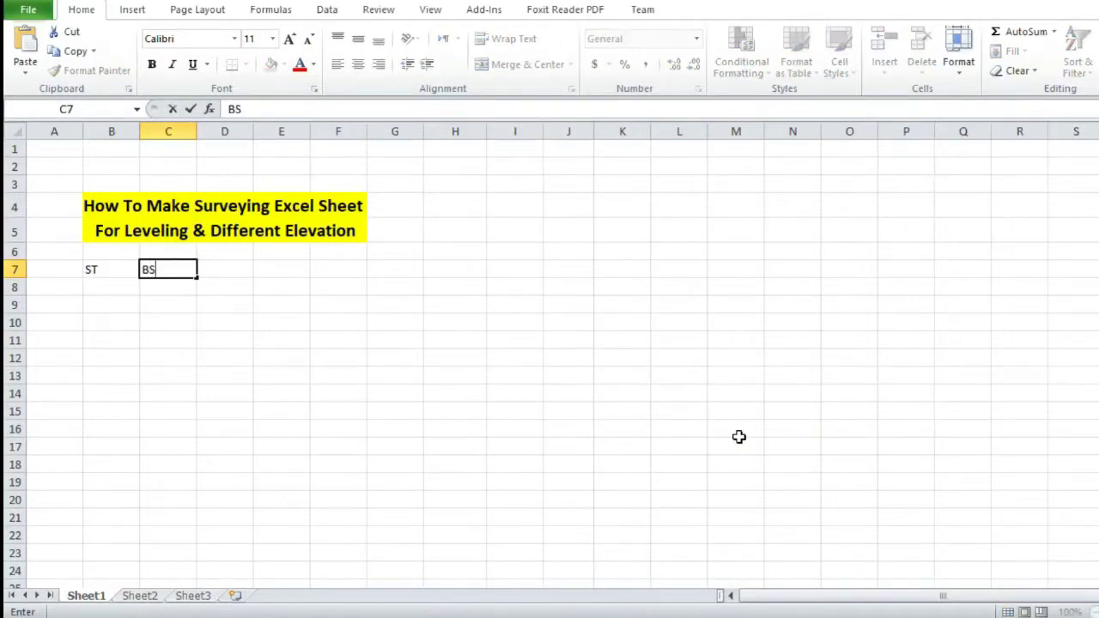
key("Tab")
type("IS")
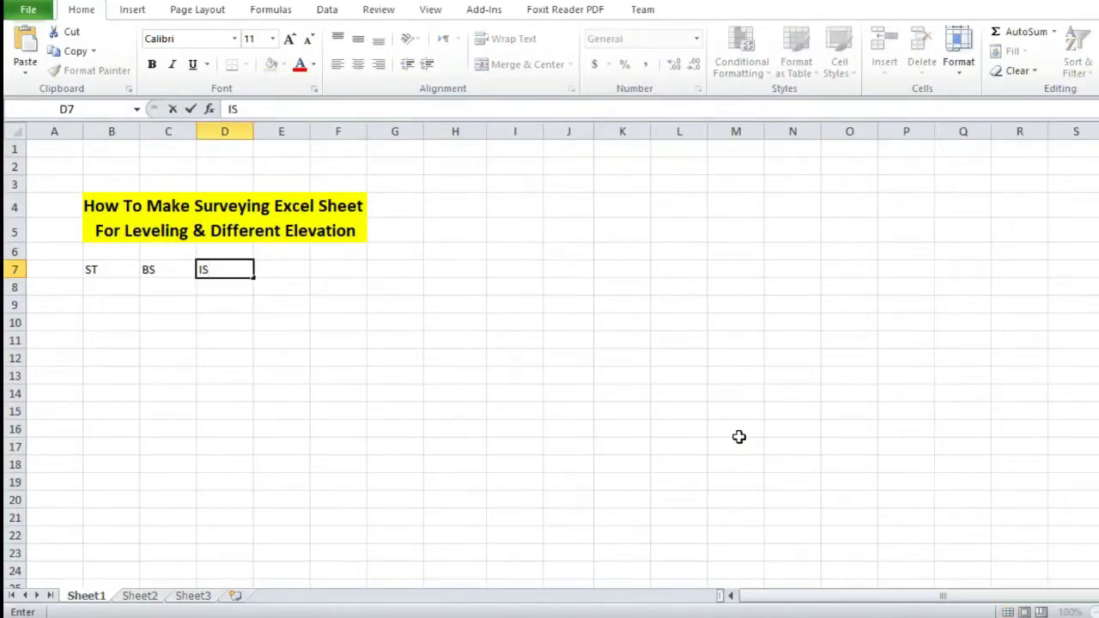
key("Tab")
type("HI")
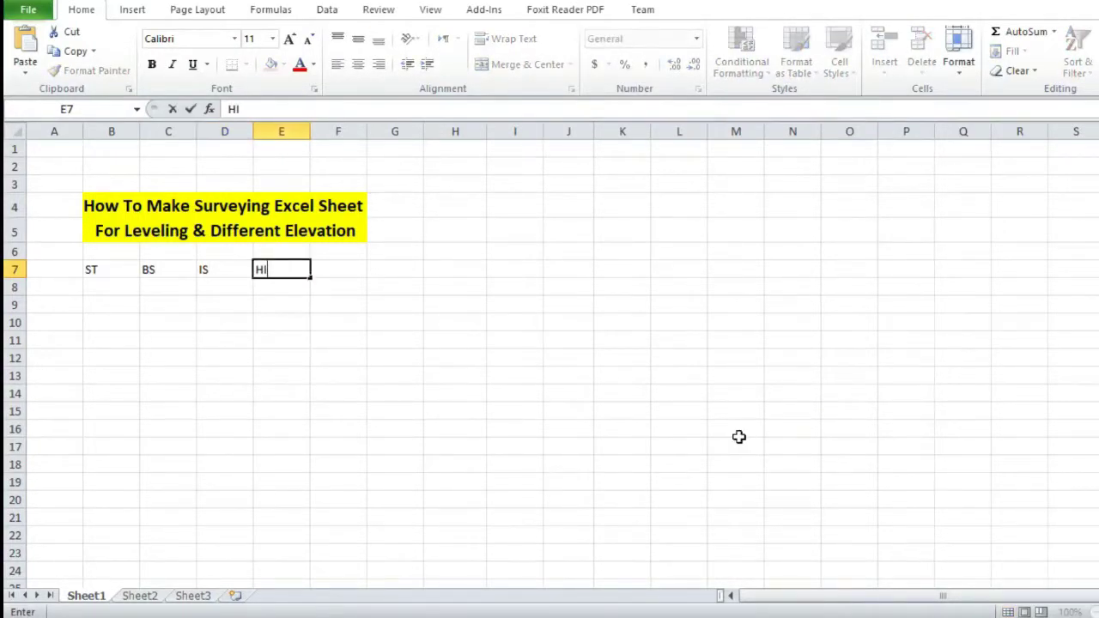
key("Tab")
type("FS")
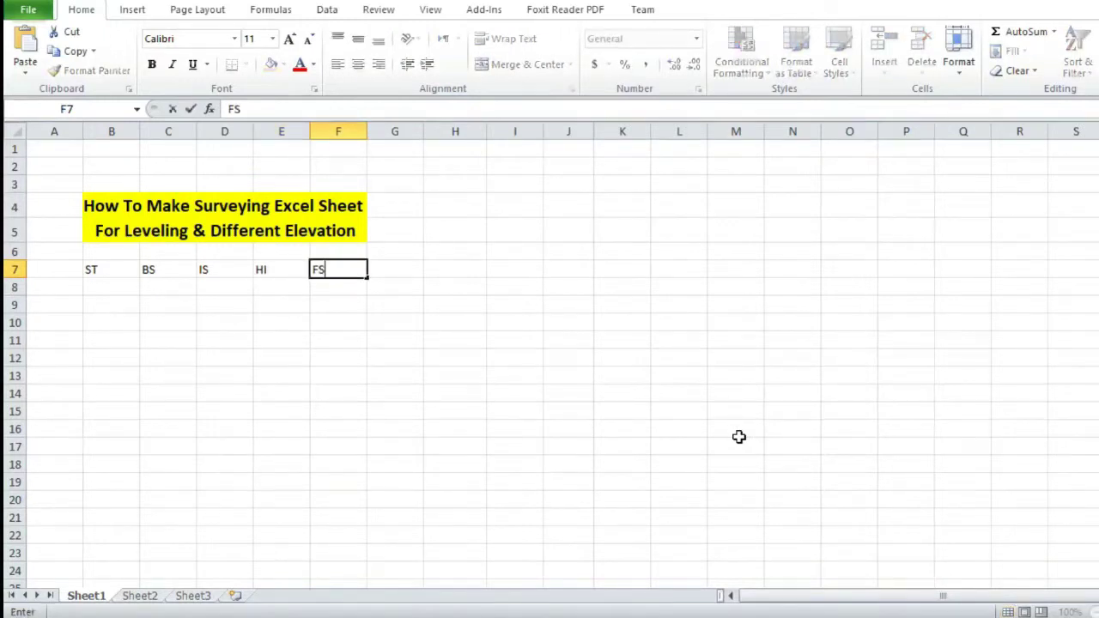
key("Tab")
type("EL")
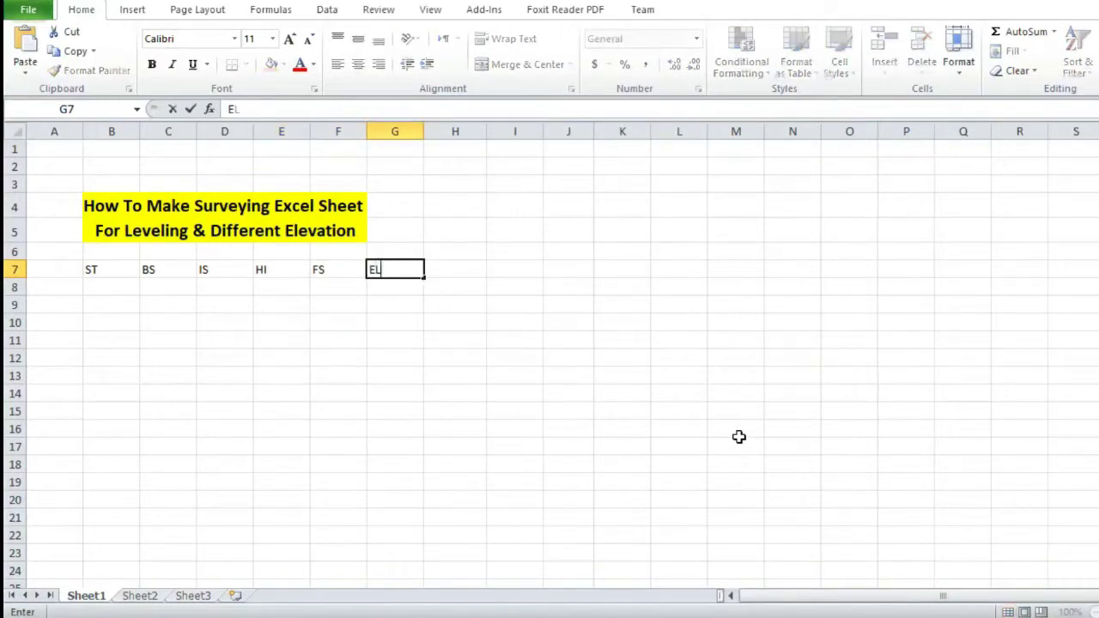
type("EV")
key("Tab")
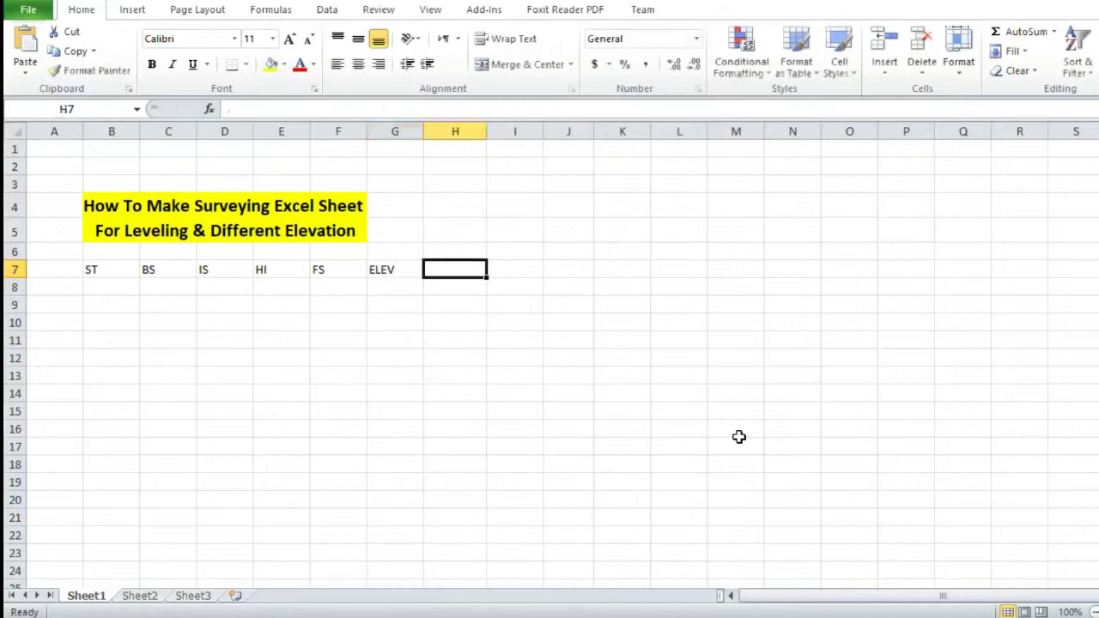
type("R")
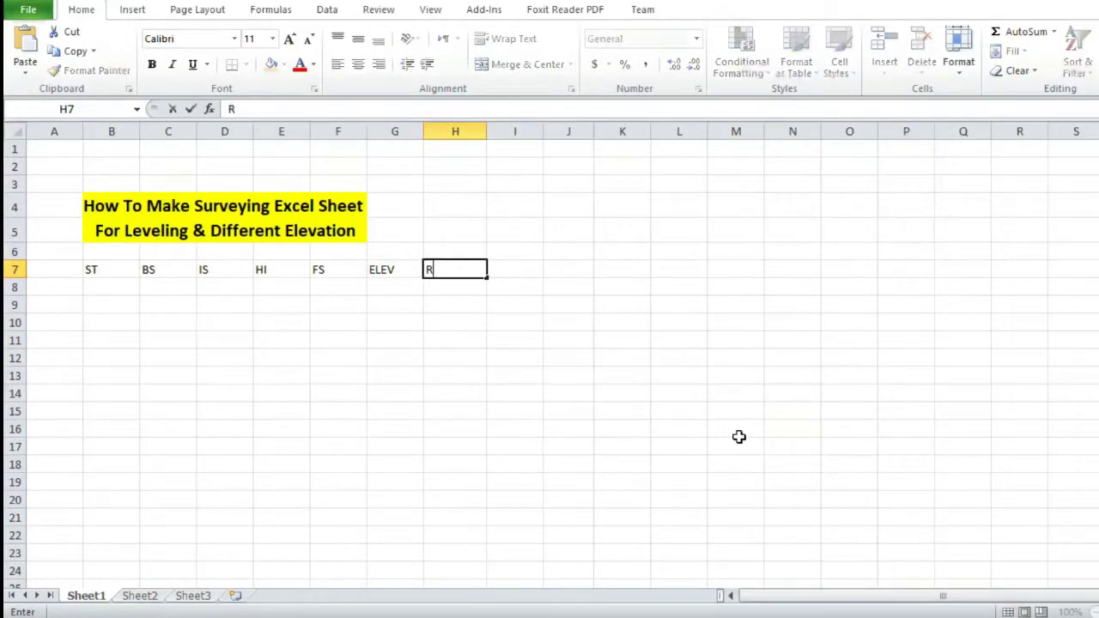
type("emarks")
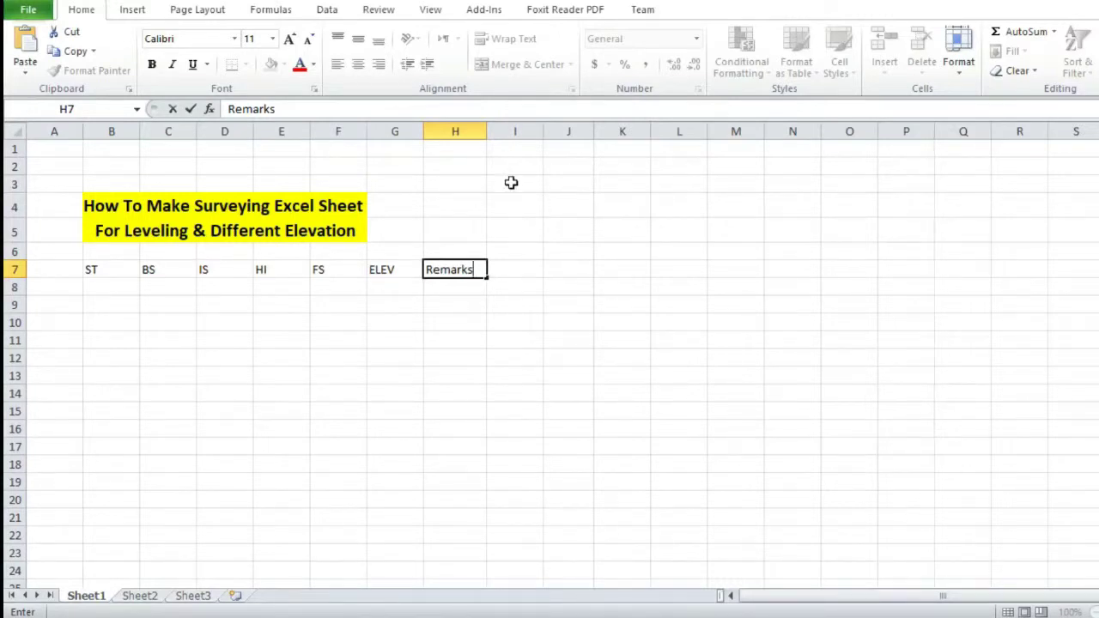
Step: Widen the Remarks column H slightly and narrow the ELEV column G a little
left_click(486, 130)
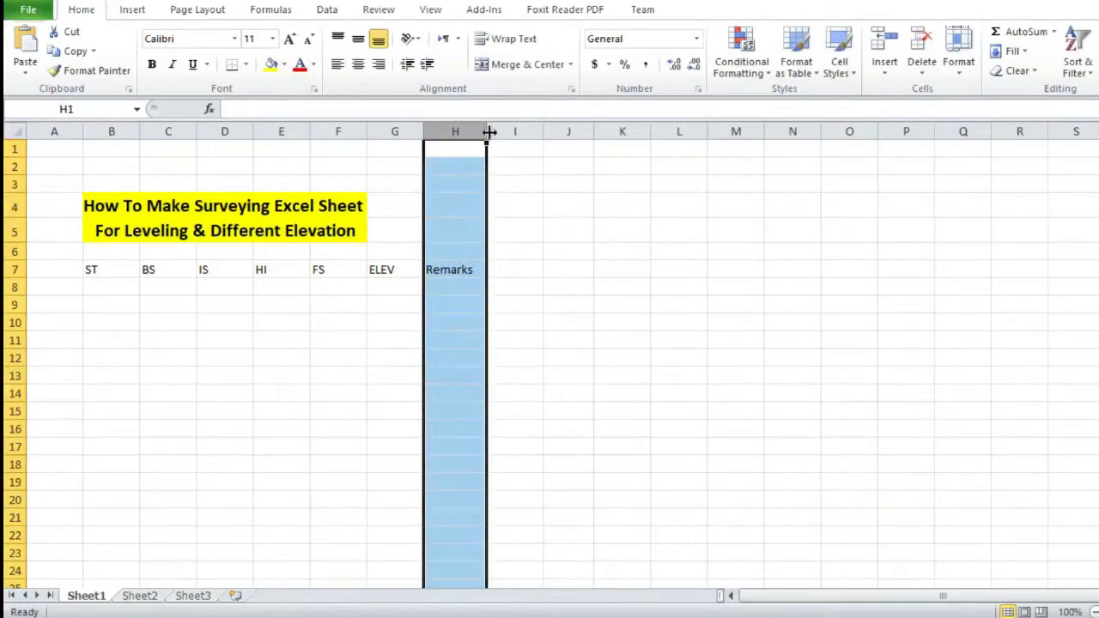
left_click_drag(490, 133, 501, 135)
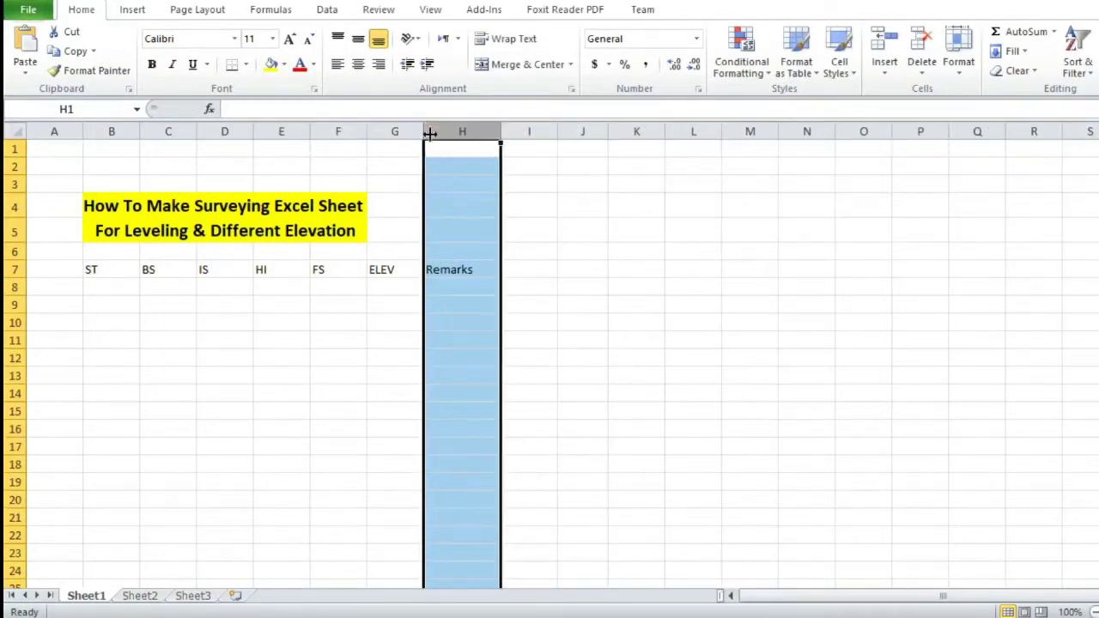
left_click_drag(424, 135, 417, 134)
left_click(311, 370)
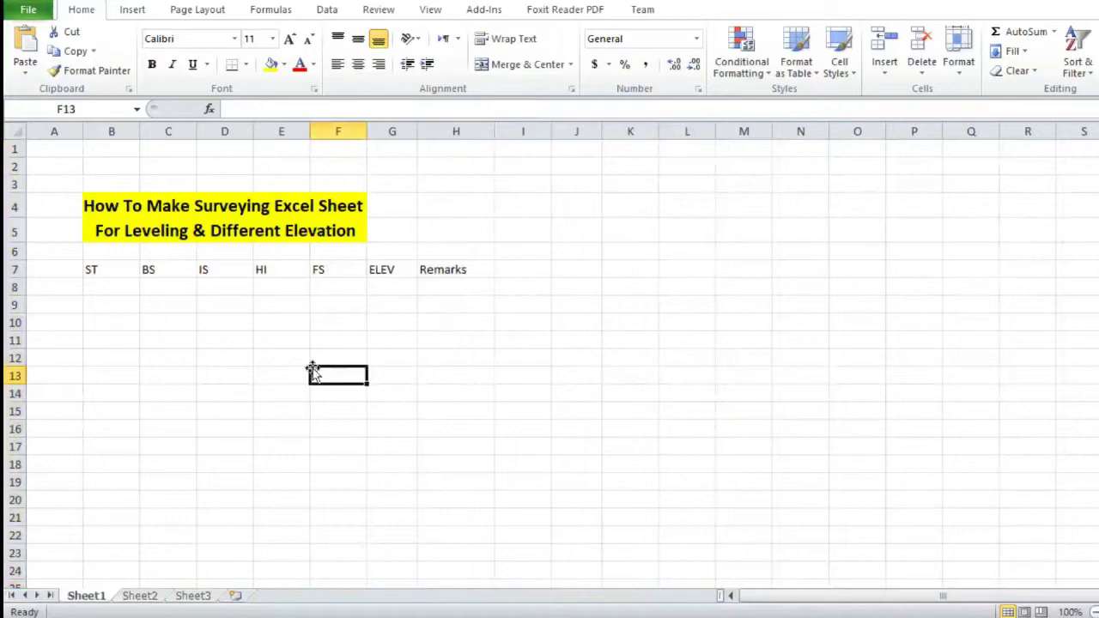
Step: Enter PT in B8 and the station values 0, 25, 50 and 75 below it in B9:B12
left_click(101, 285)
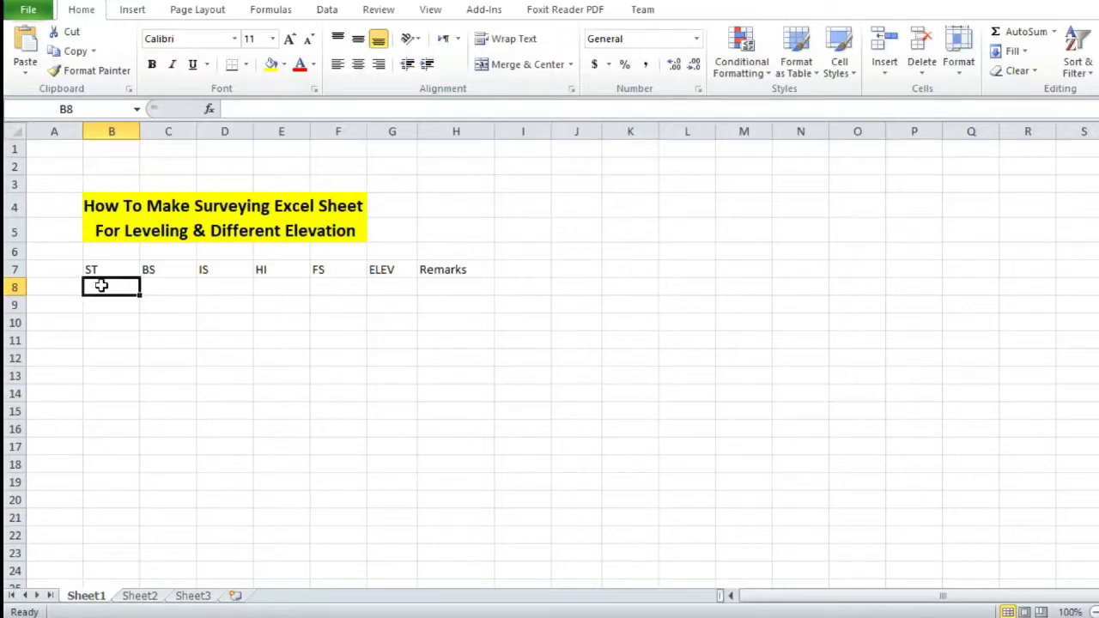
type("PT")
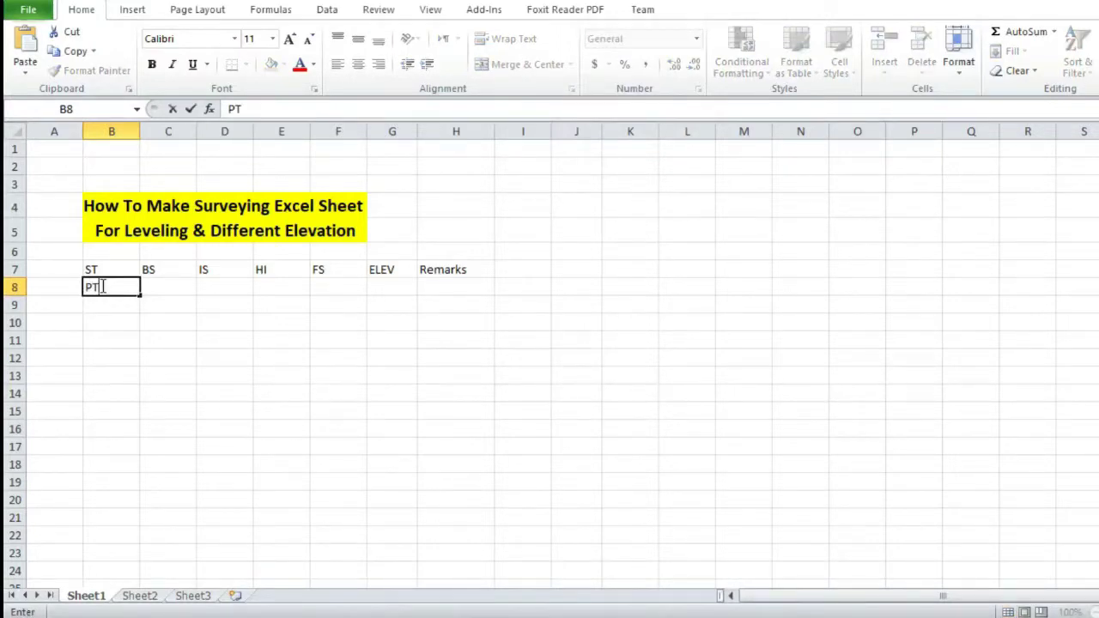
key("Return")
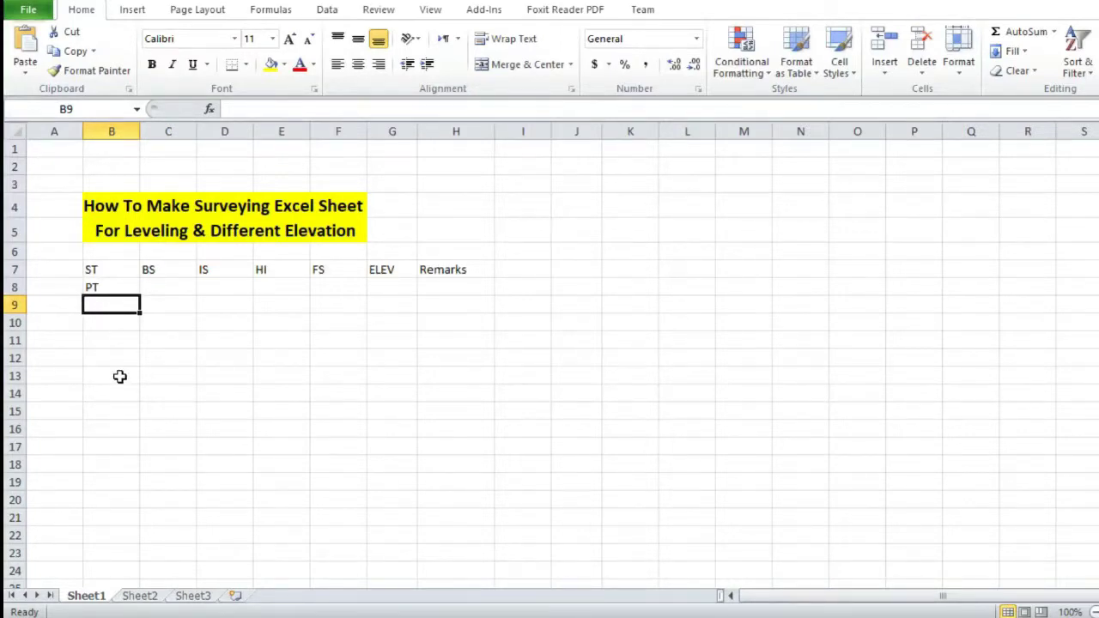
type("0")
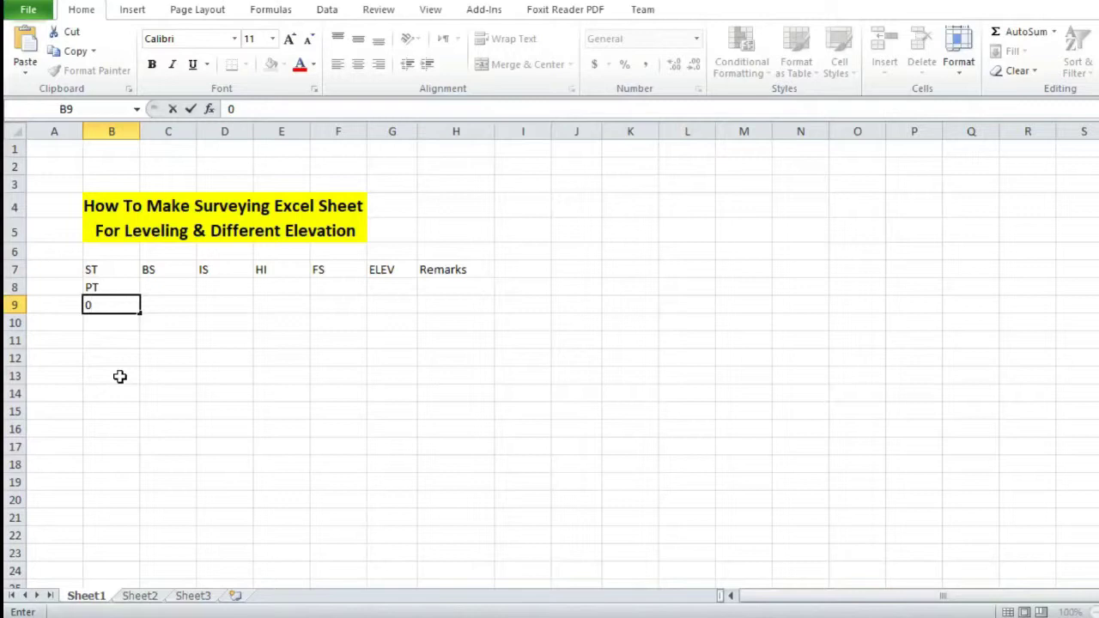
key("Return")
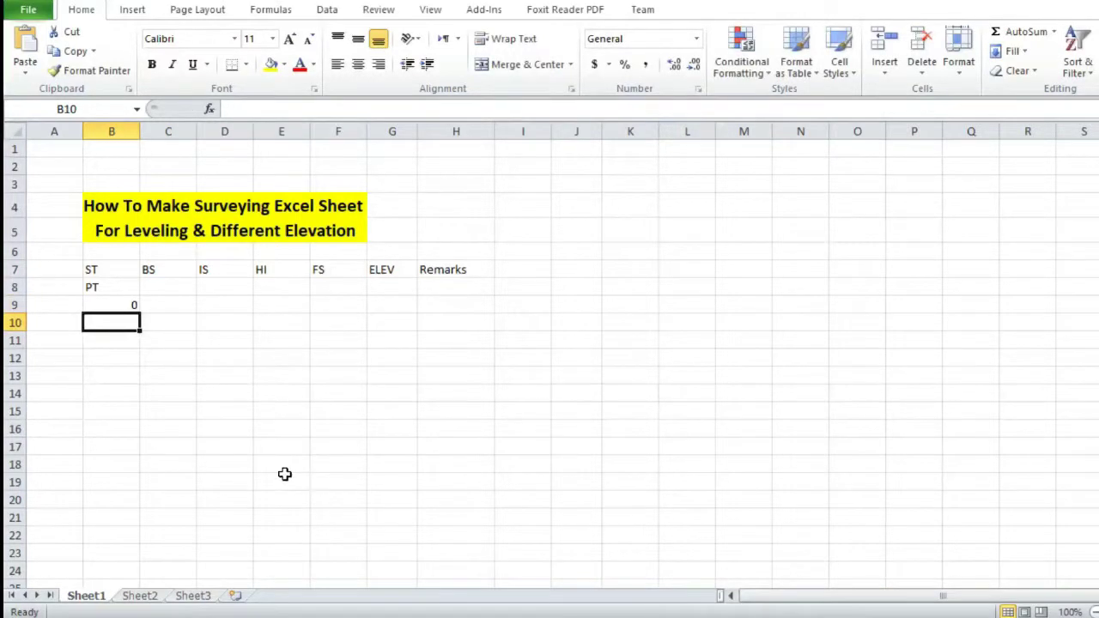
type("25")
key("Return")
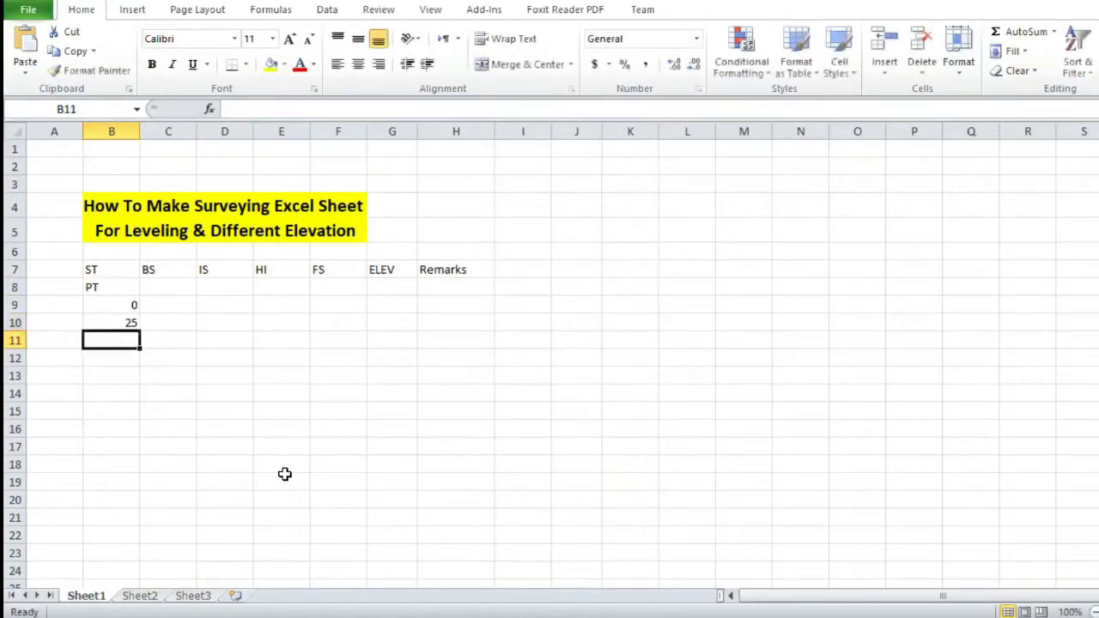
type("50")
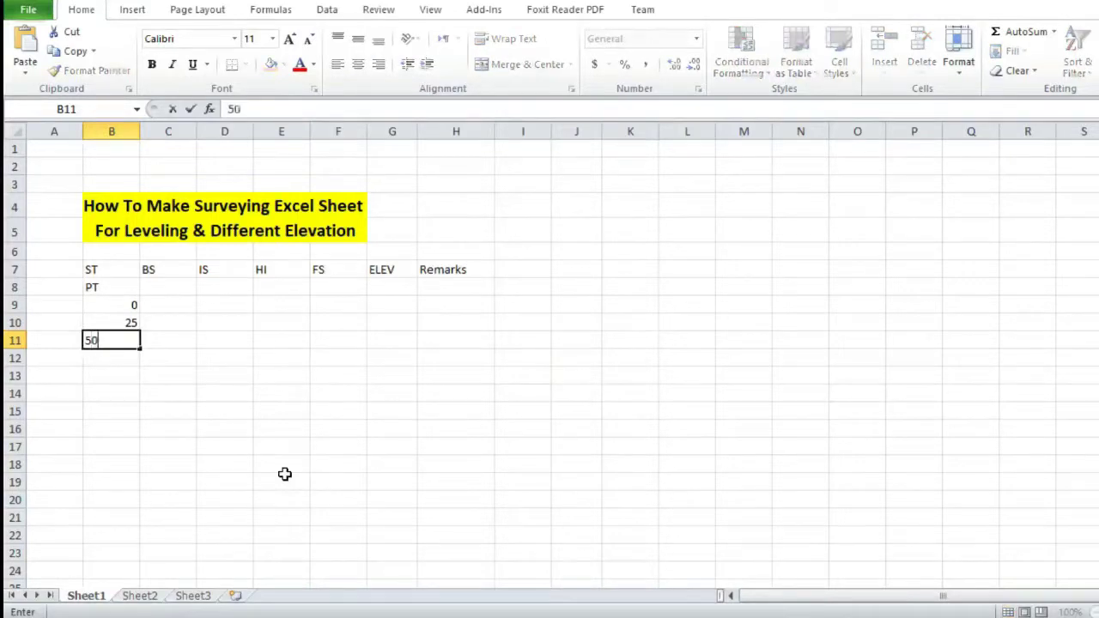
key("Return")
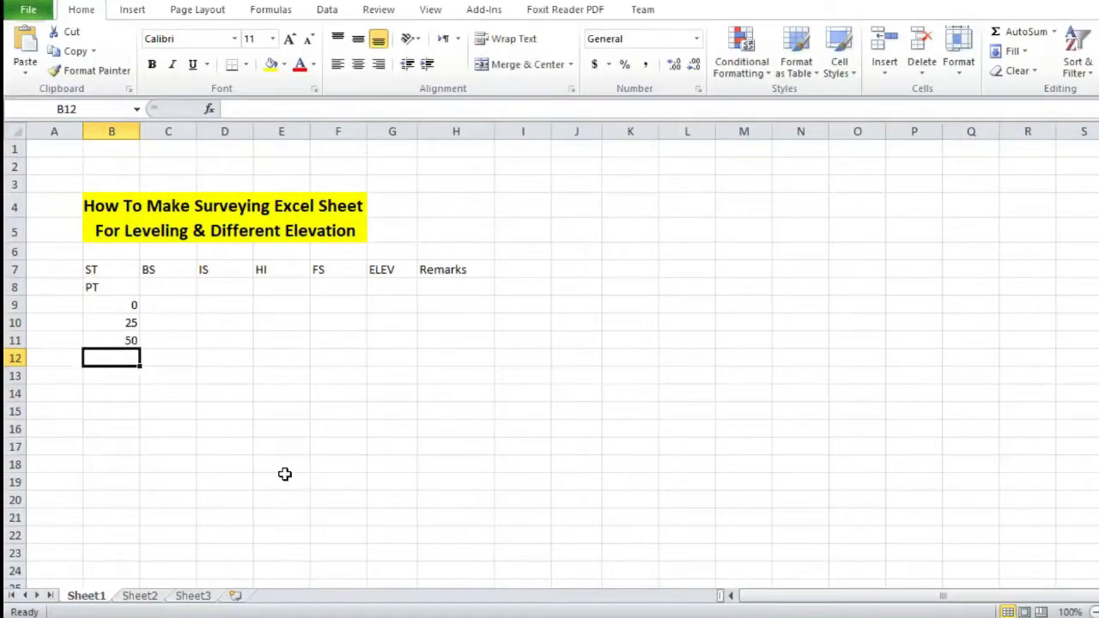
type("75")
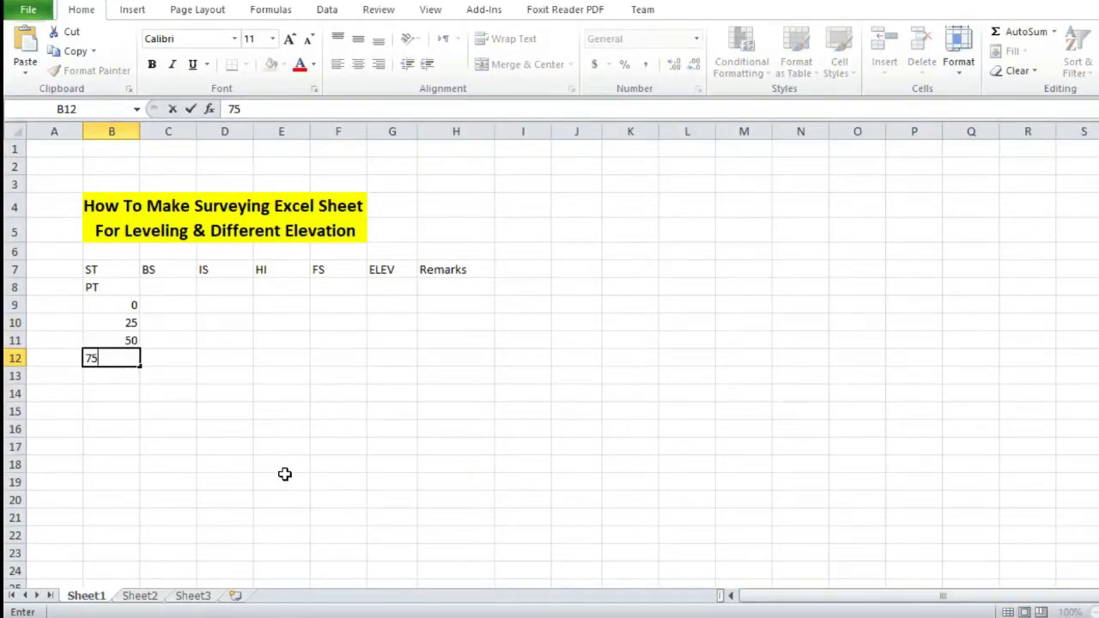
key("Return")
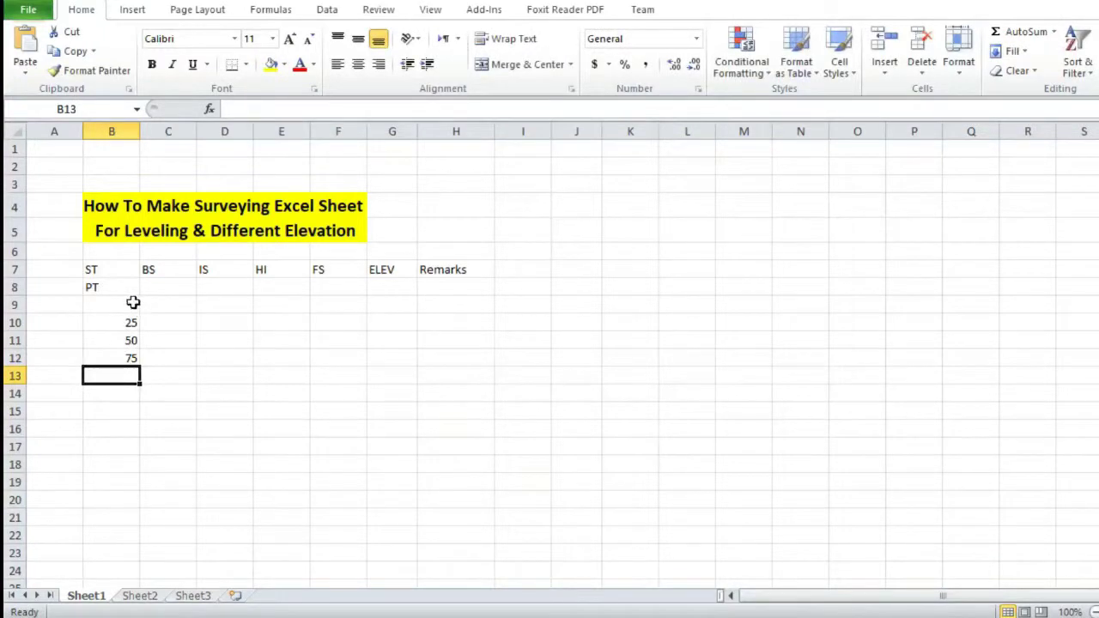
Step: Extend the station series from B9:B12 down to 500 in B29 in steps of 25
left_click_drag(133, 302, 128, 356)
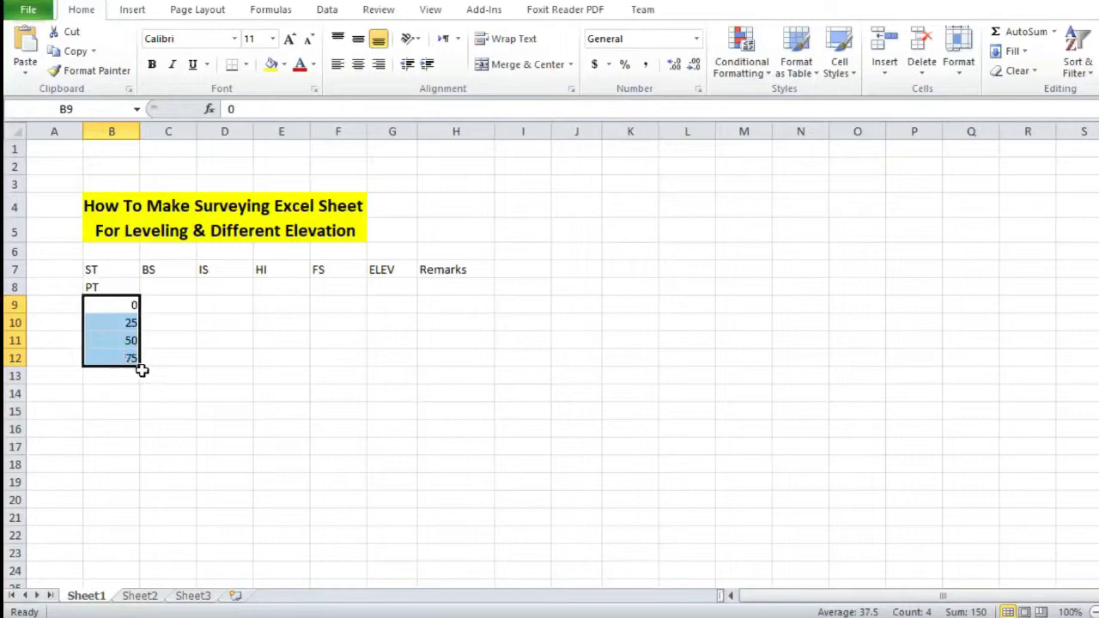
left_click_drag(143, 364, 128, 548)
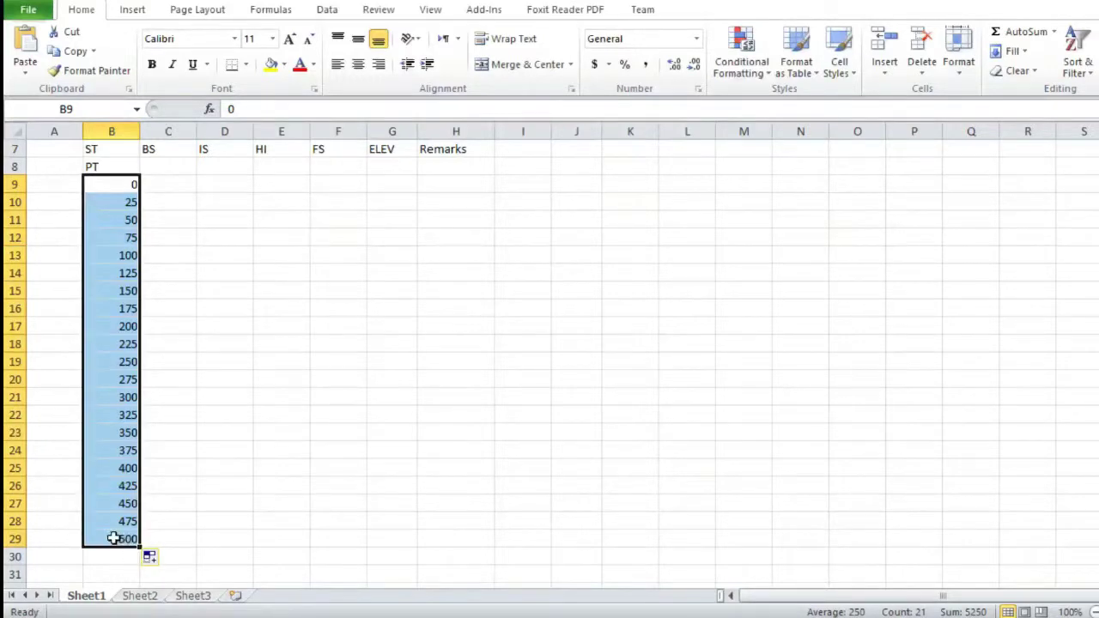
left_click(113, 539)
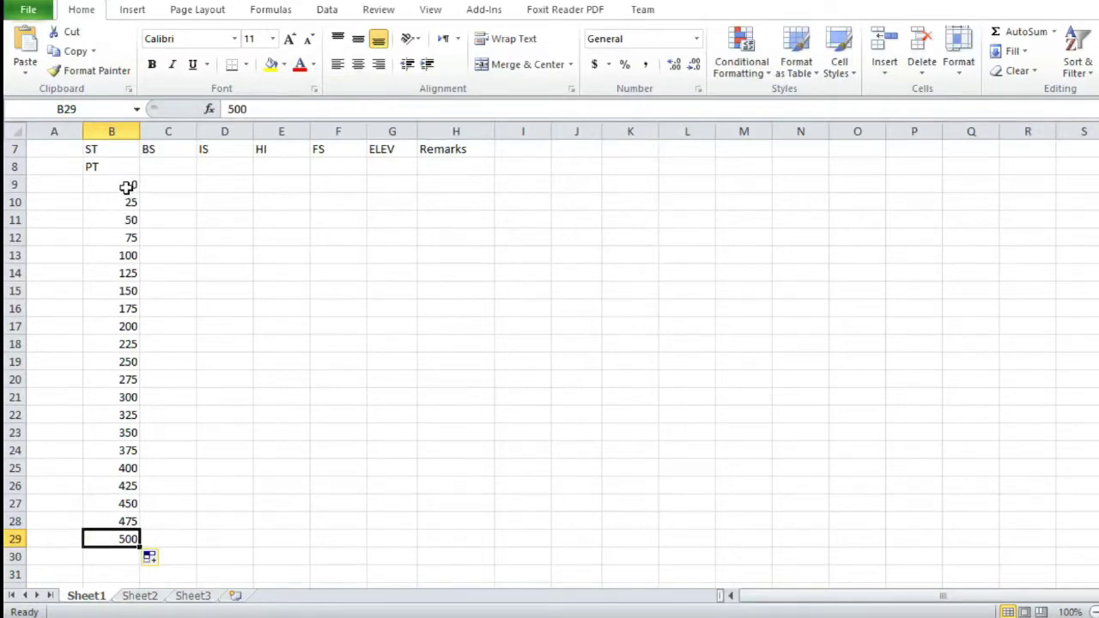
left_click_drag(127, 187, 127, 541)
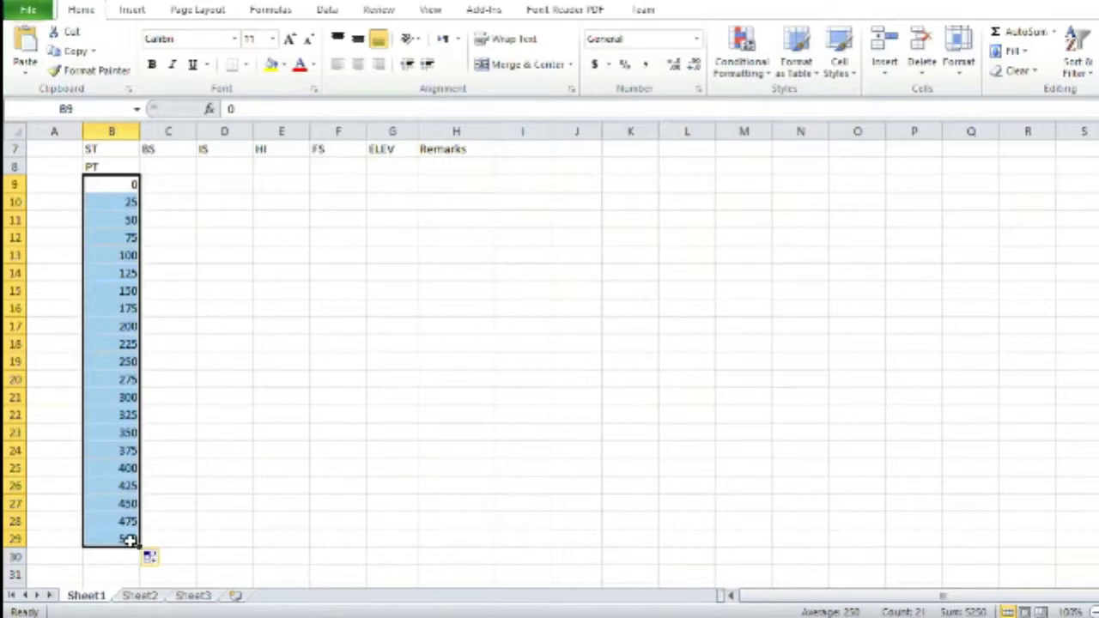
Step: Enter the backsight reading 1.81 for point PT in the BS column, cell C8
left_click(167, 323)
left_click(170, 165)
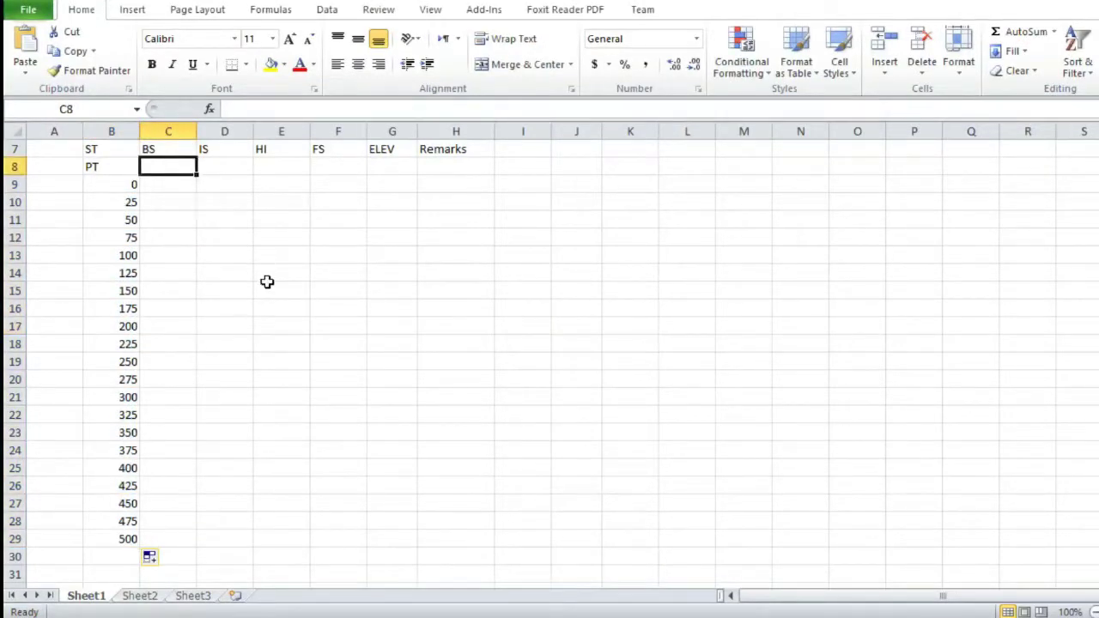
type("1.81")
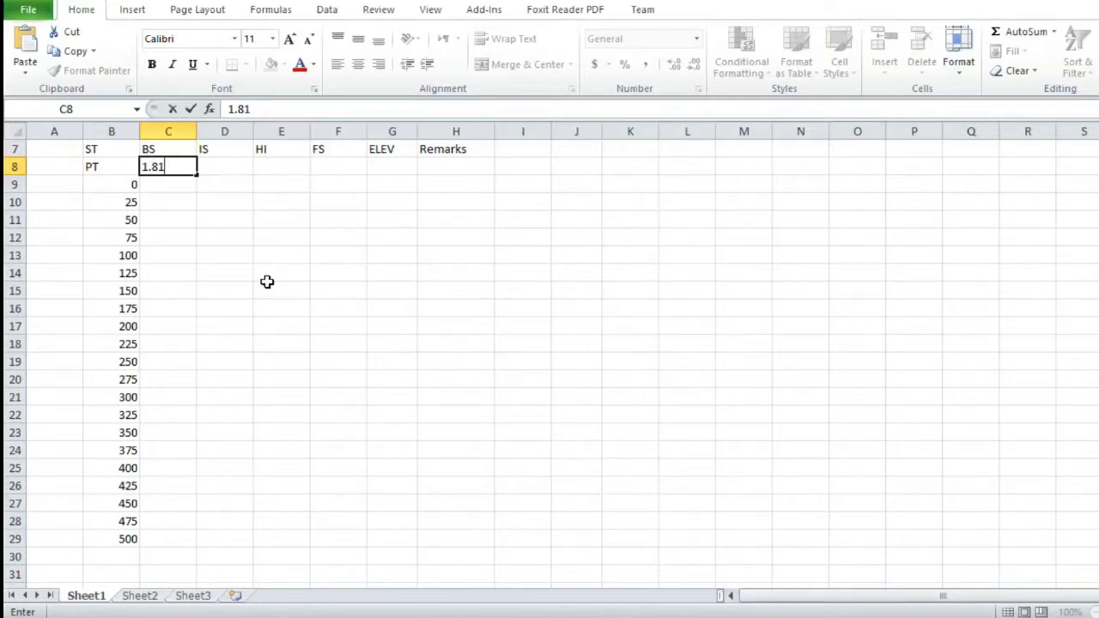
key("Tab")
Step: Enter the IS readings 2.11, 1.91, 1.51 and 1.23 for stations 0 to 75 in D9:D12
key("Down")
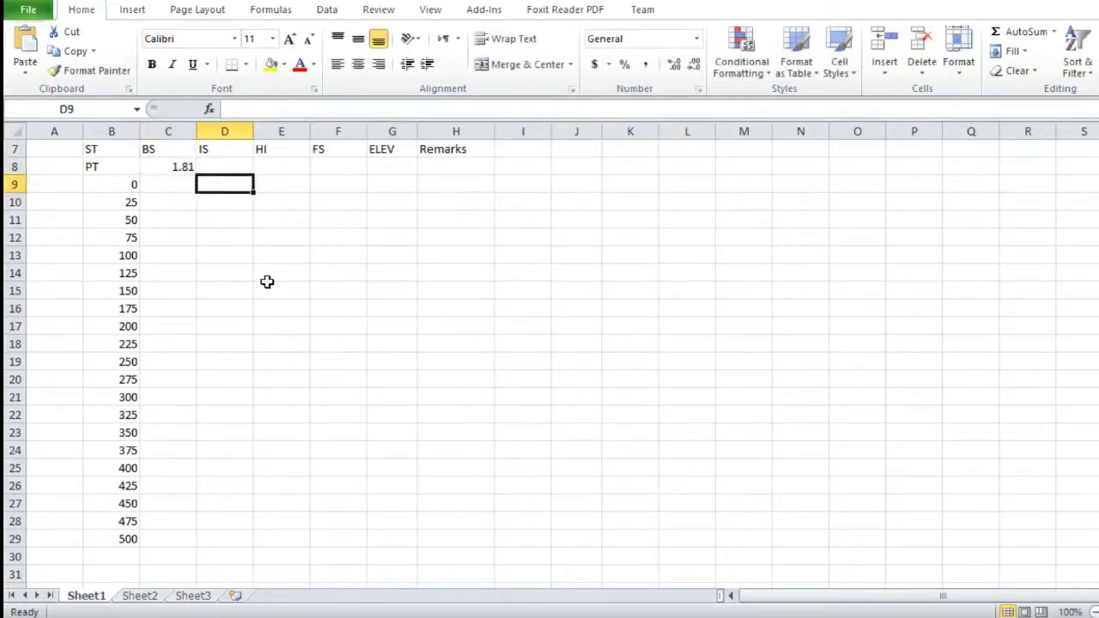
type("2.11")
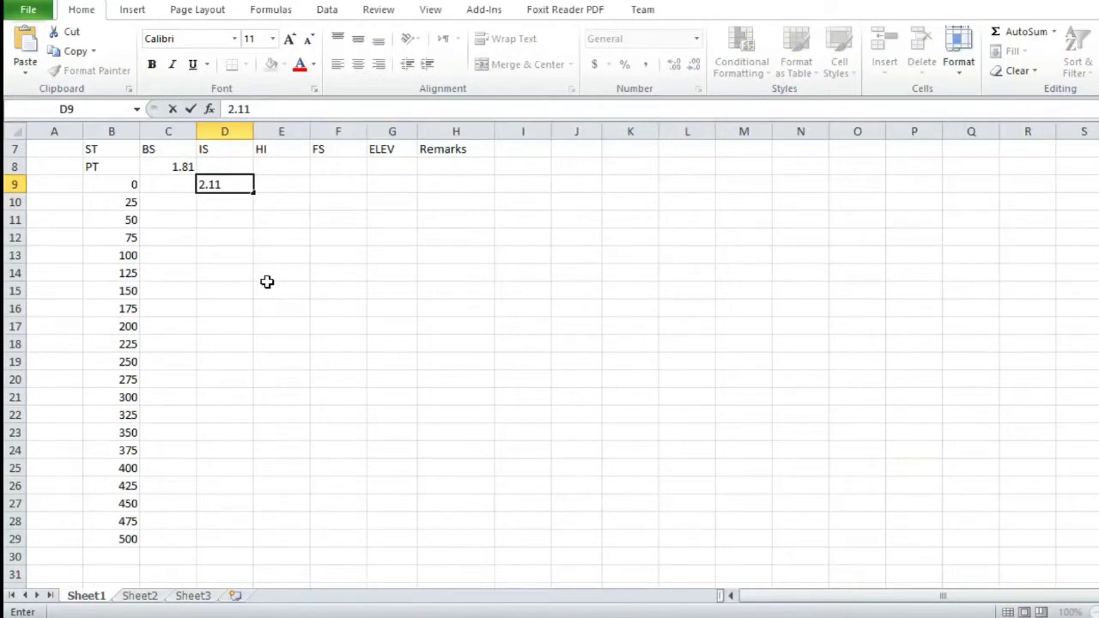
key("Return")
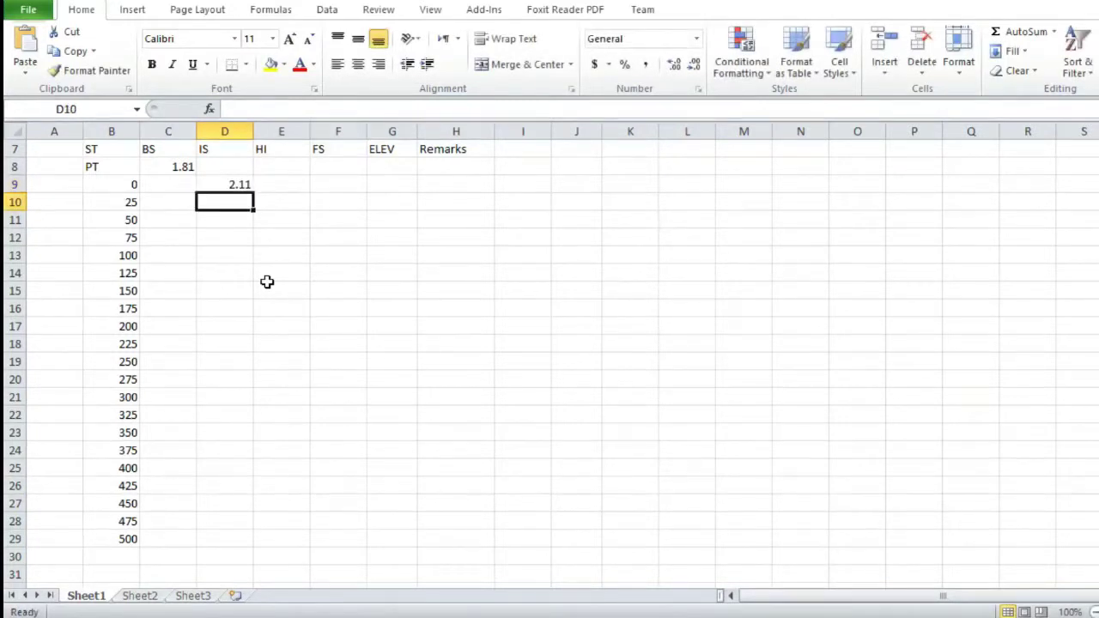
type("1.91")
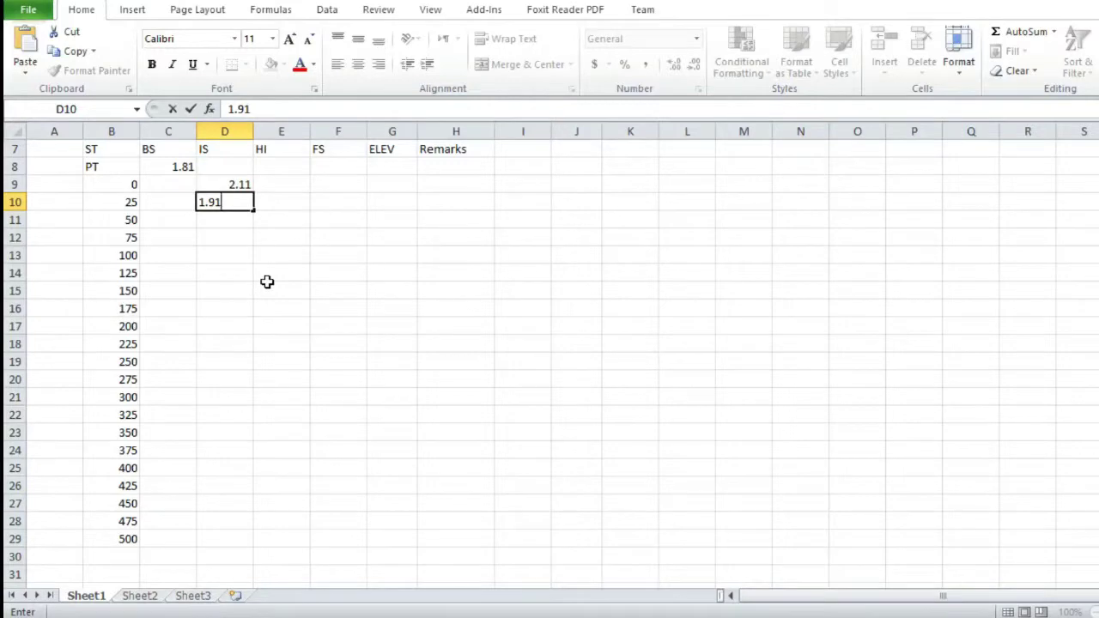
key("Return")
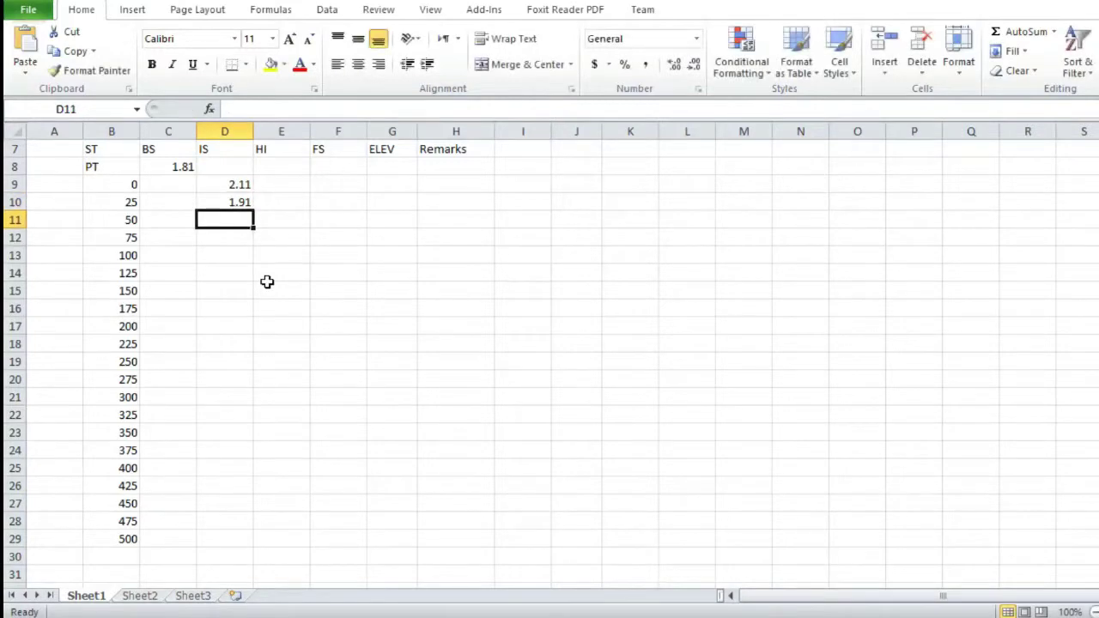
type("1.51")
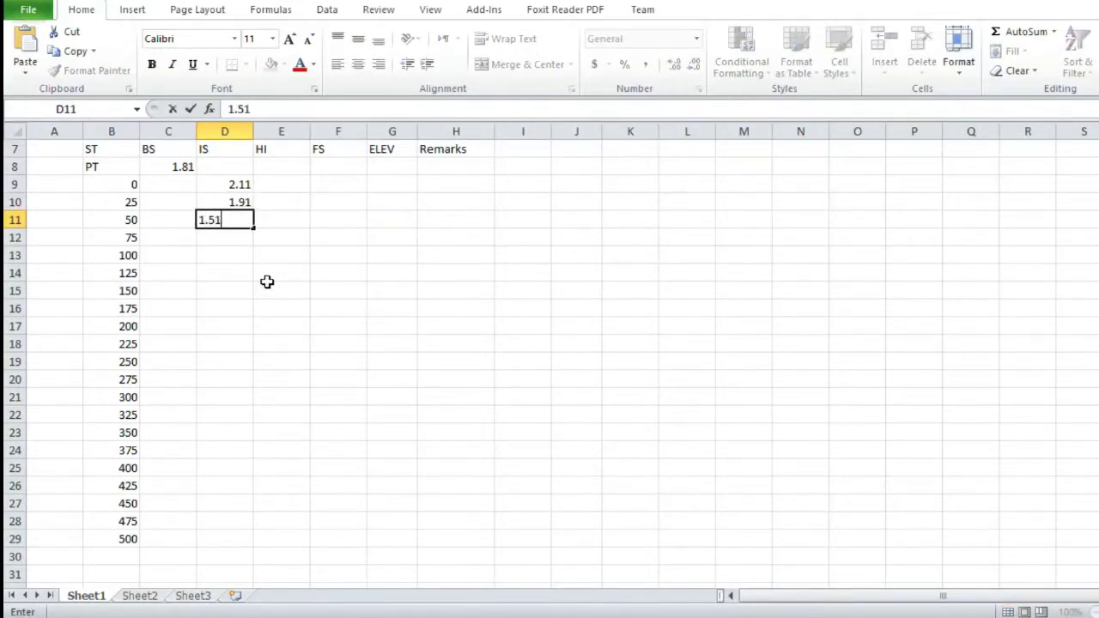
key("Return")
type("1.2")
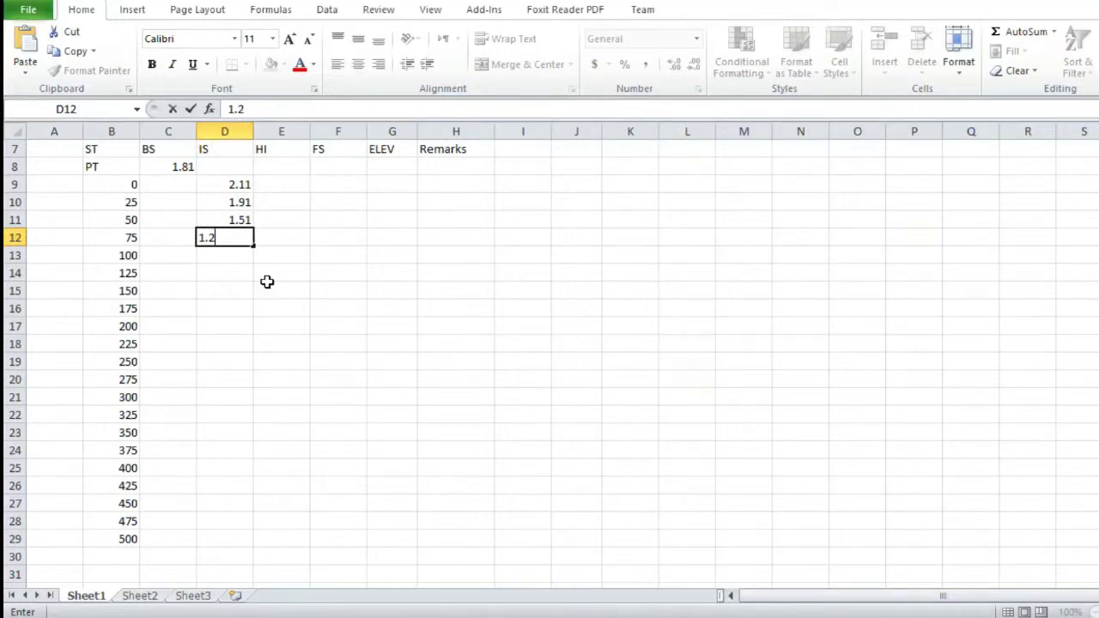
type("3")
key("Return")
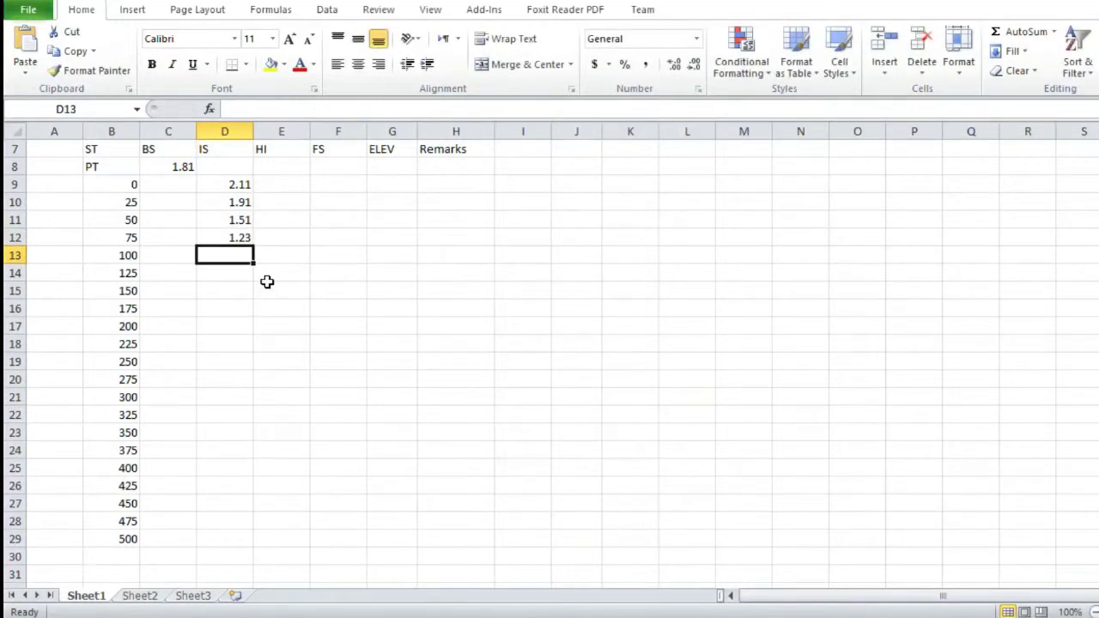
Step: Enter the IS readings 1.67, 1.87, 1.23 and 1.91 for stations 100 to 175 in D13:D16
type("1.67")
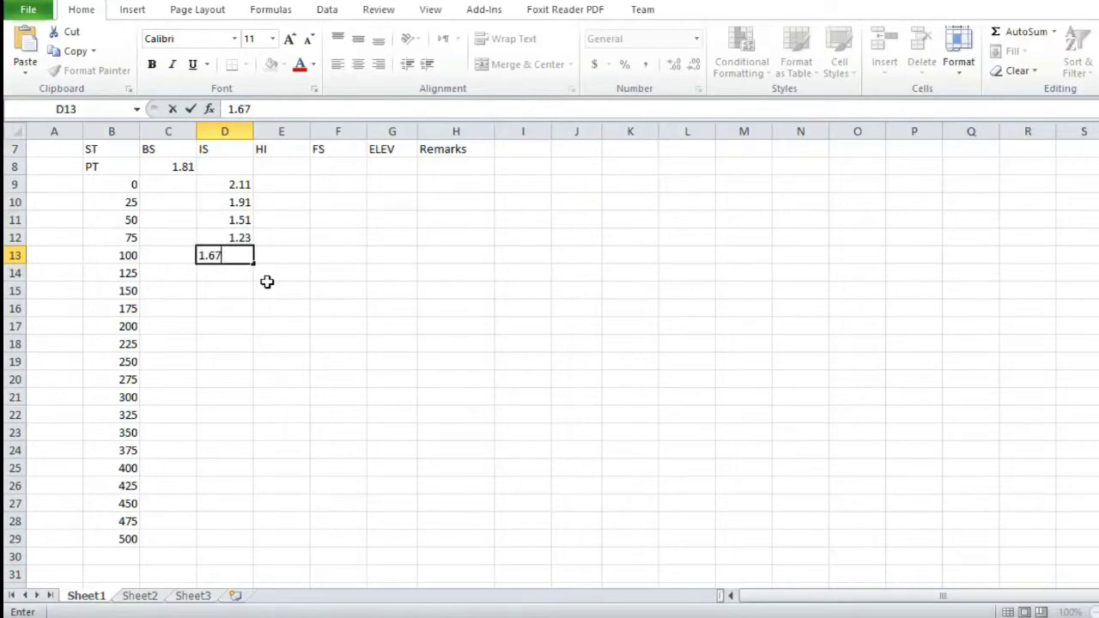
key("Return")
type("1.87")
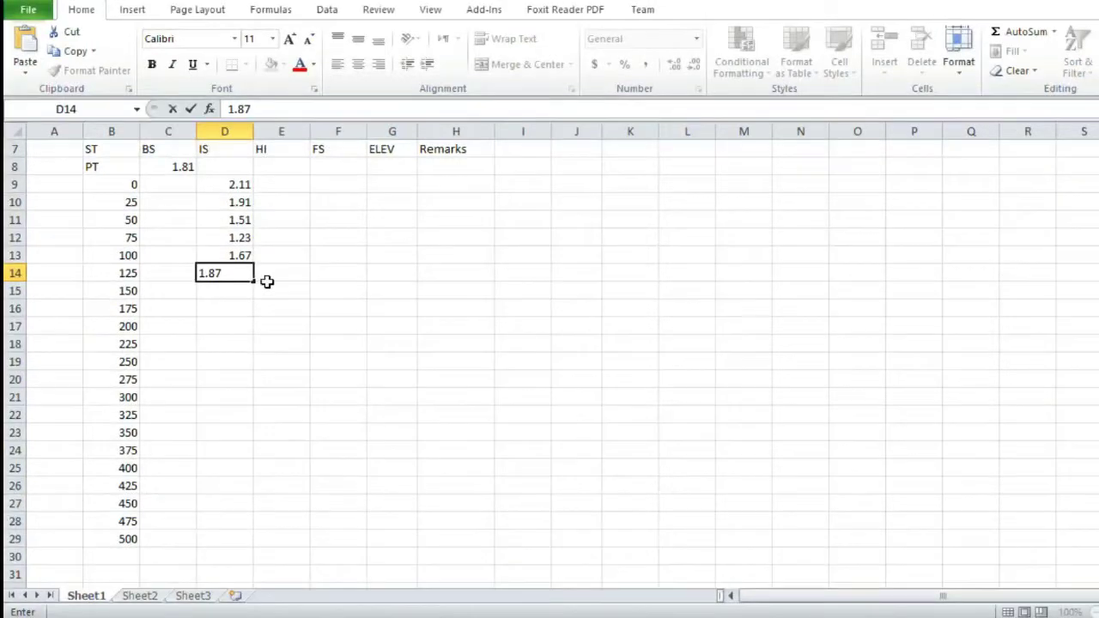
key("Return")
type("1.2")
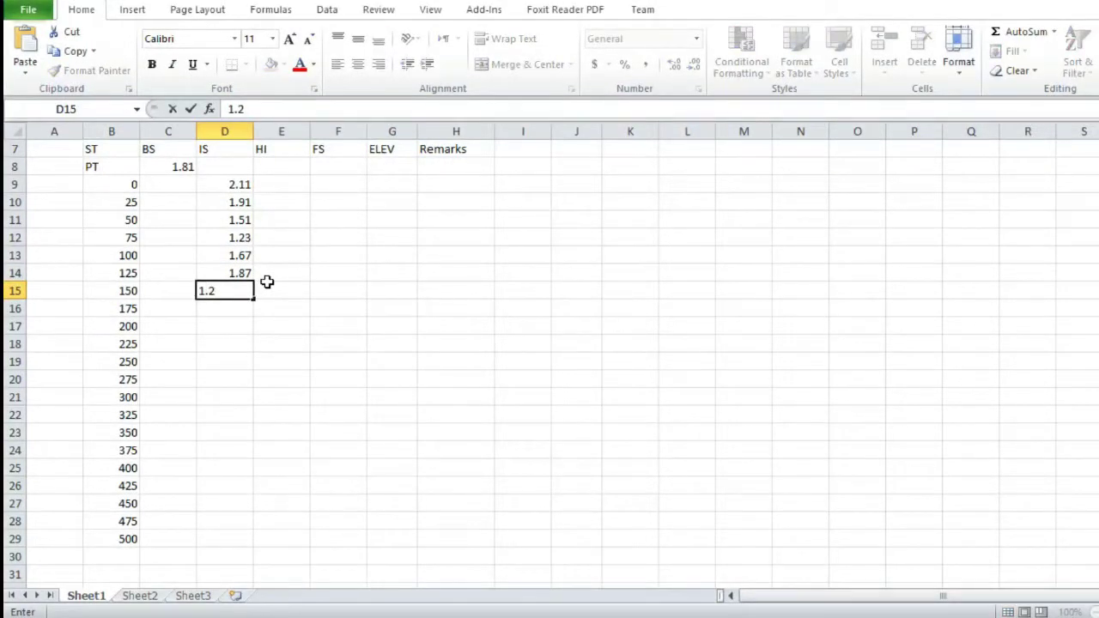
type("3")
key("Return")
type("1.")
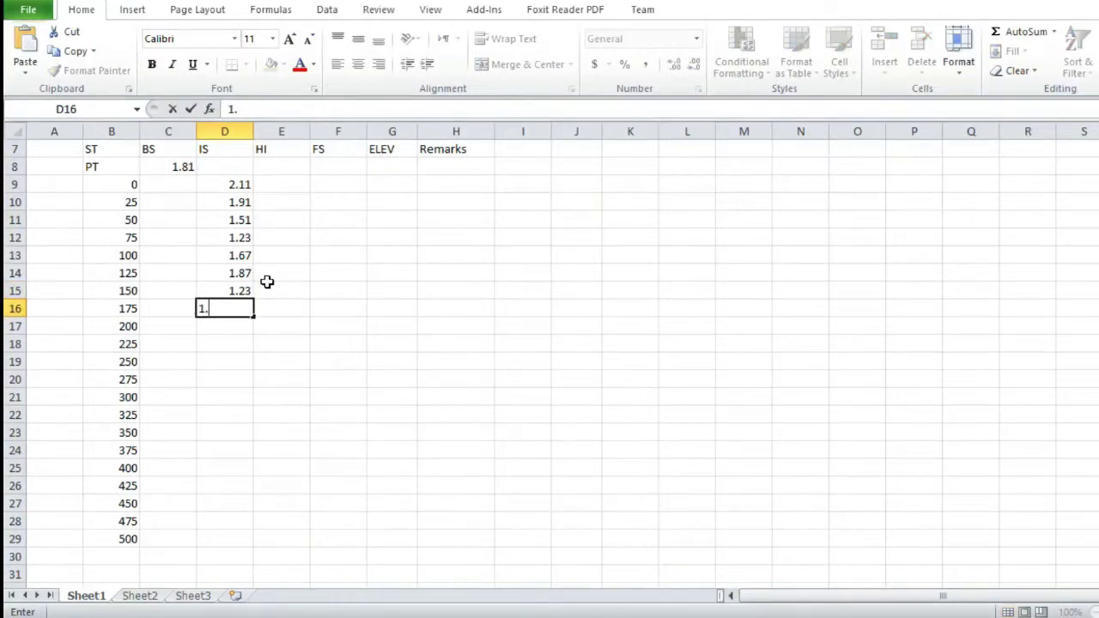
type("91")
key("Return")
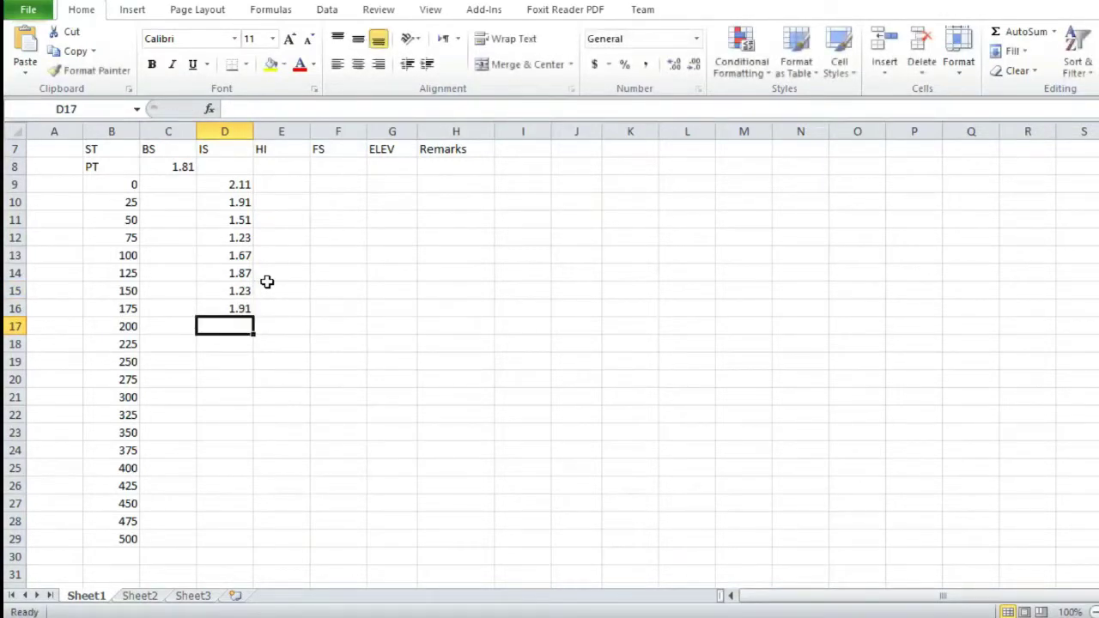
Step: Enter the IS readings 1.67, 1.99 and 1.56 for stations 200 to 250 in D17:D19
type("1.67")
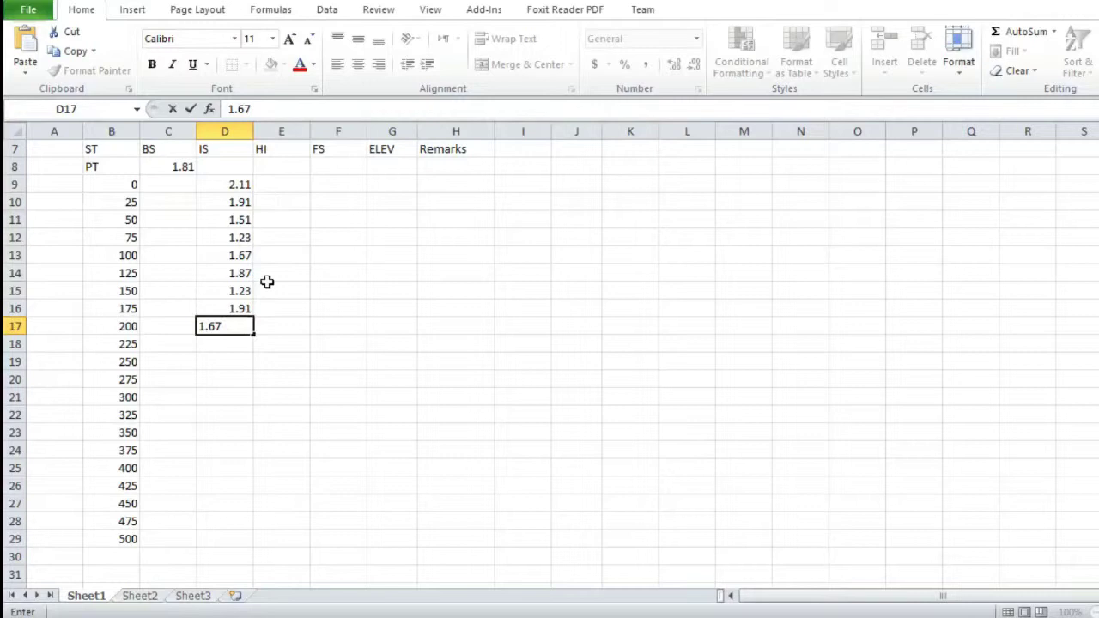
key("Return")
type("1.99")
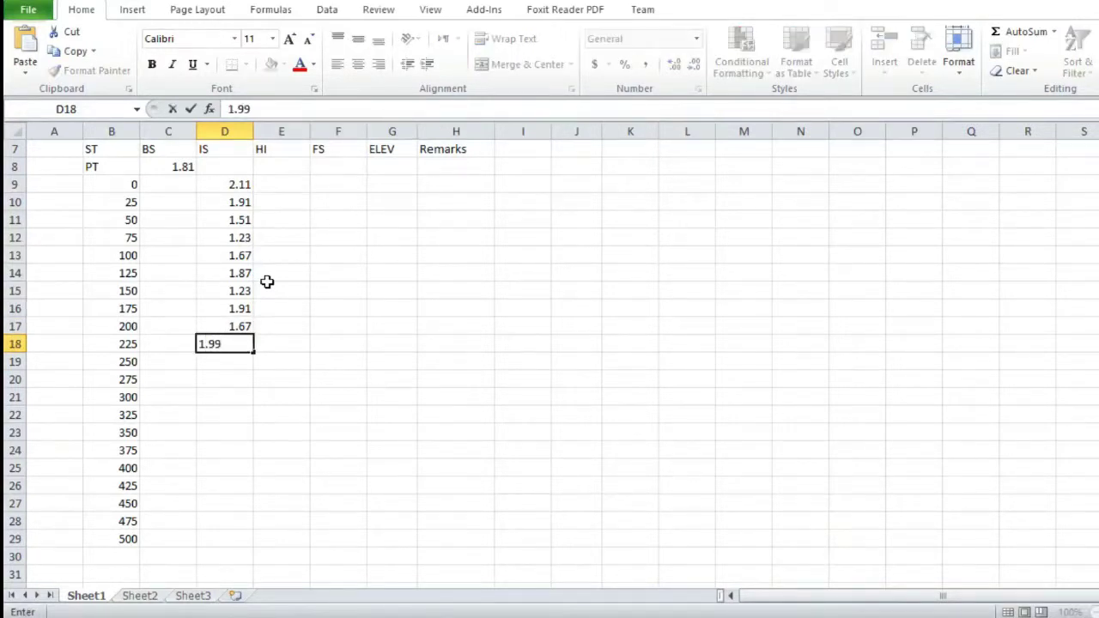
key("Return")
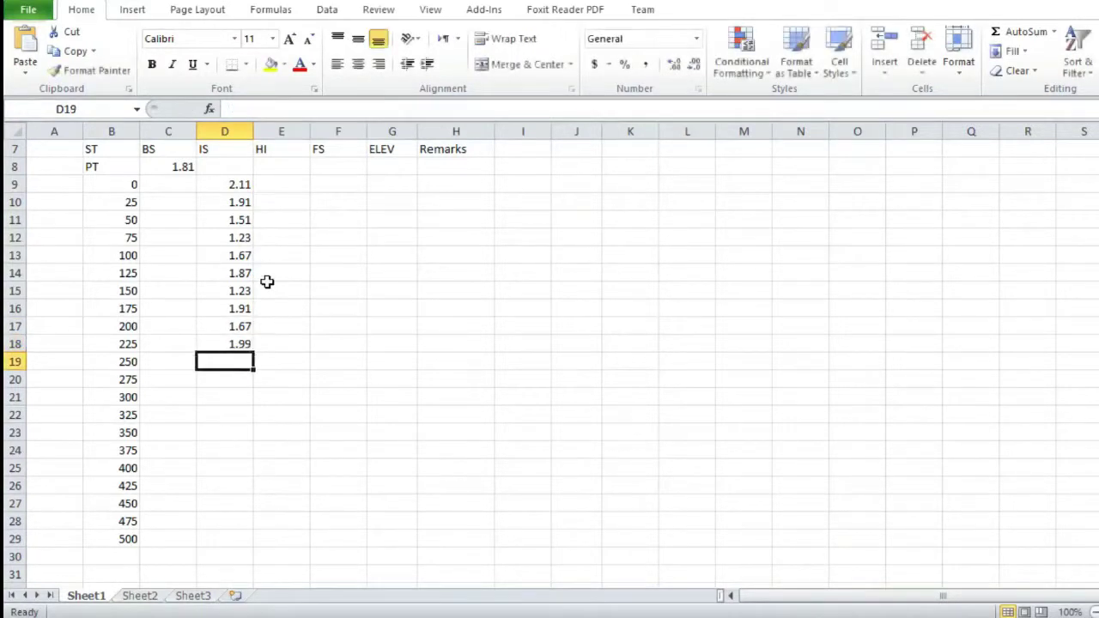
type("1.56")
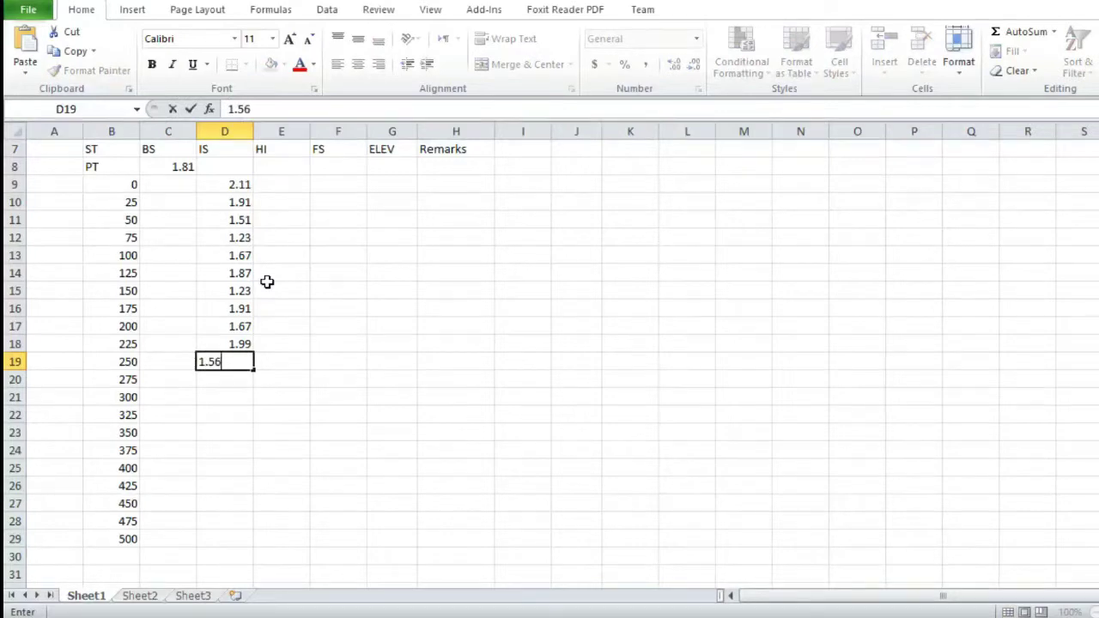
key("Return")
Step: For station 275, enter the backsight 1.69 in C20 and the foresight 1.56 in F20
key("Left")
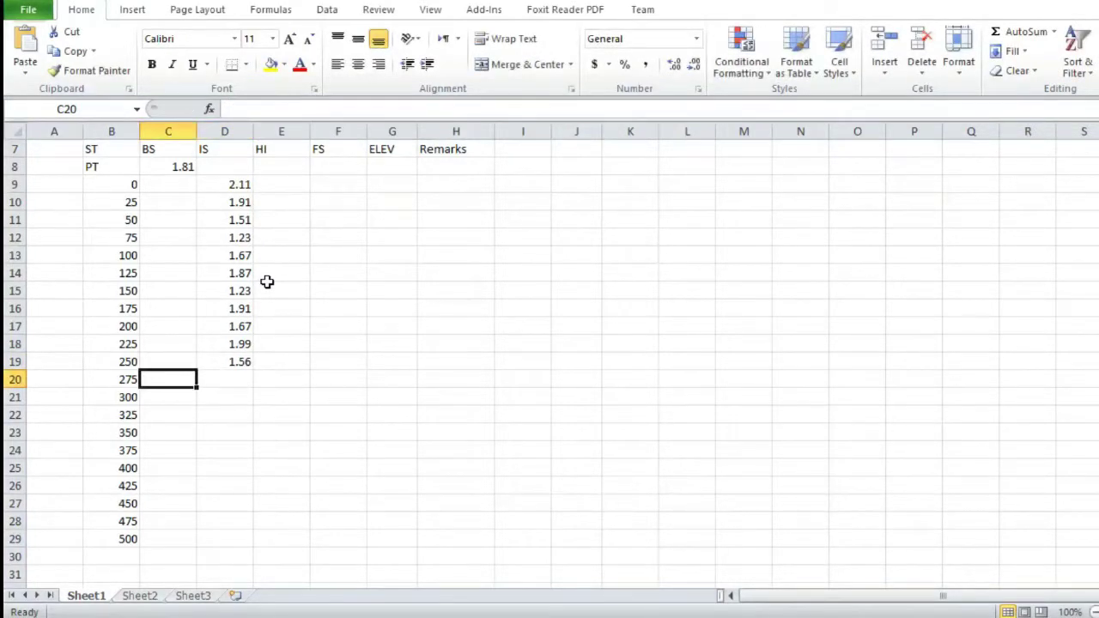
type("1.69")
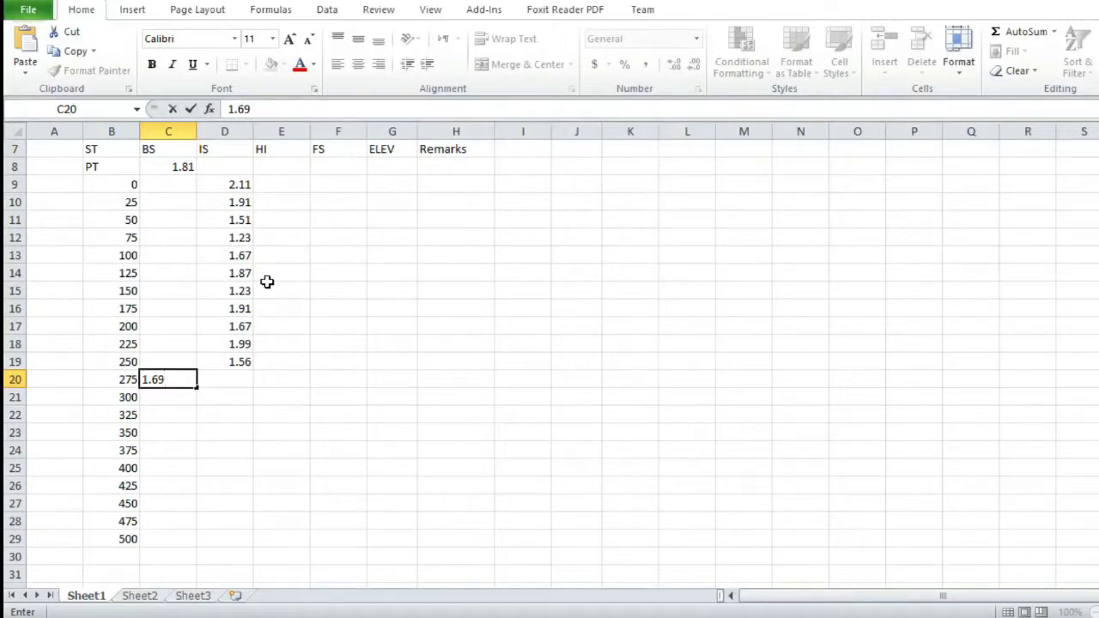
key("Right")
key("Right")
key("Right")
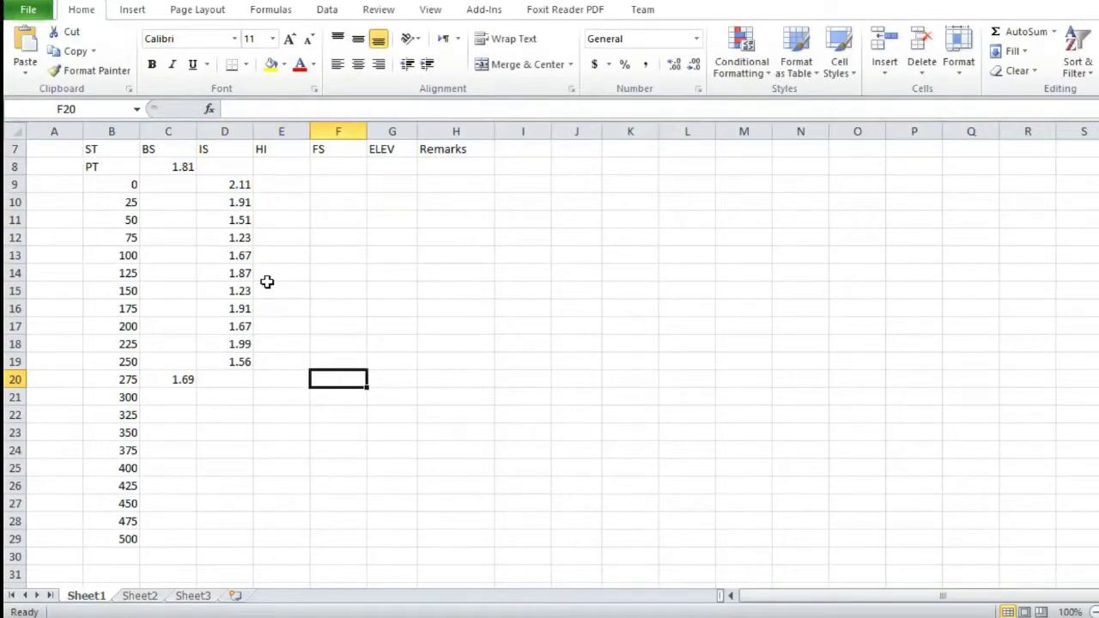
type("1.56")
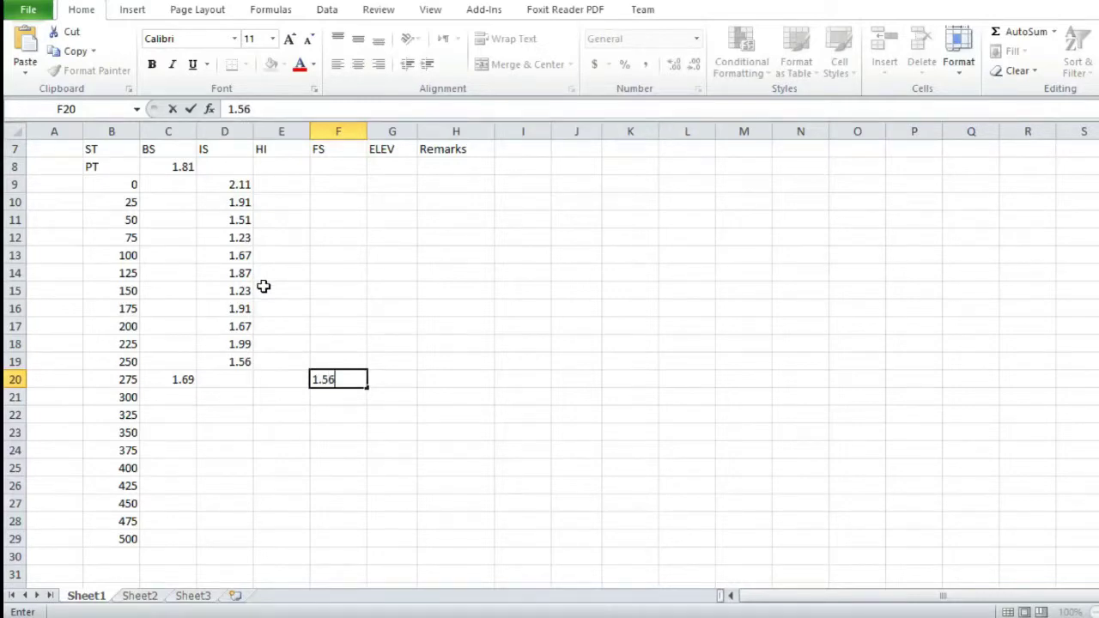
key("Left")
key("Left")
key("Left")
key("Right")
key("Right")
key("Right")
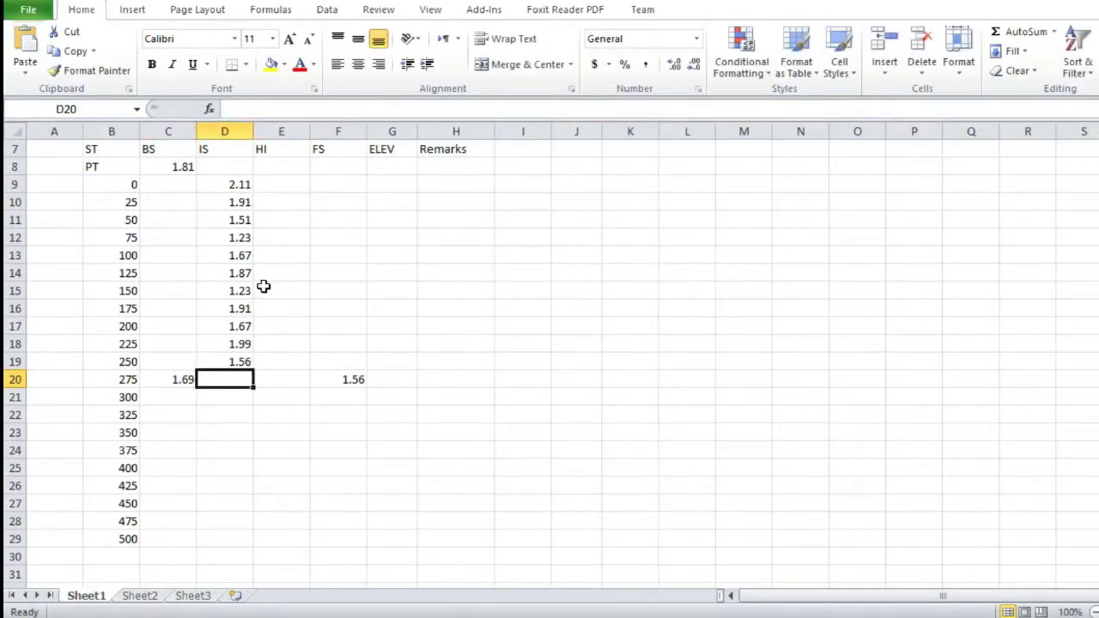
Step: Enter the IS readings 1.89, 1.54 and 1.76 for stations 300 to 350 in D21:D23
key("Left")
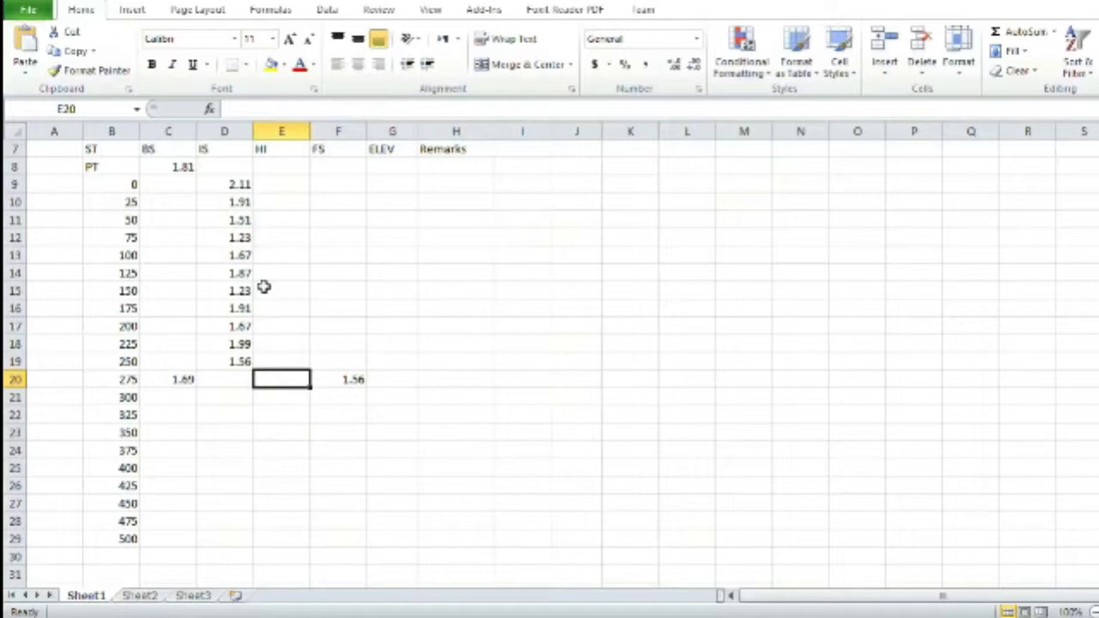
key("Left")
key("Down")
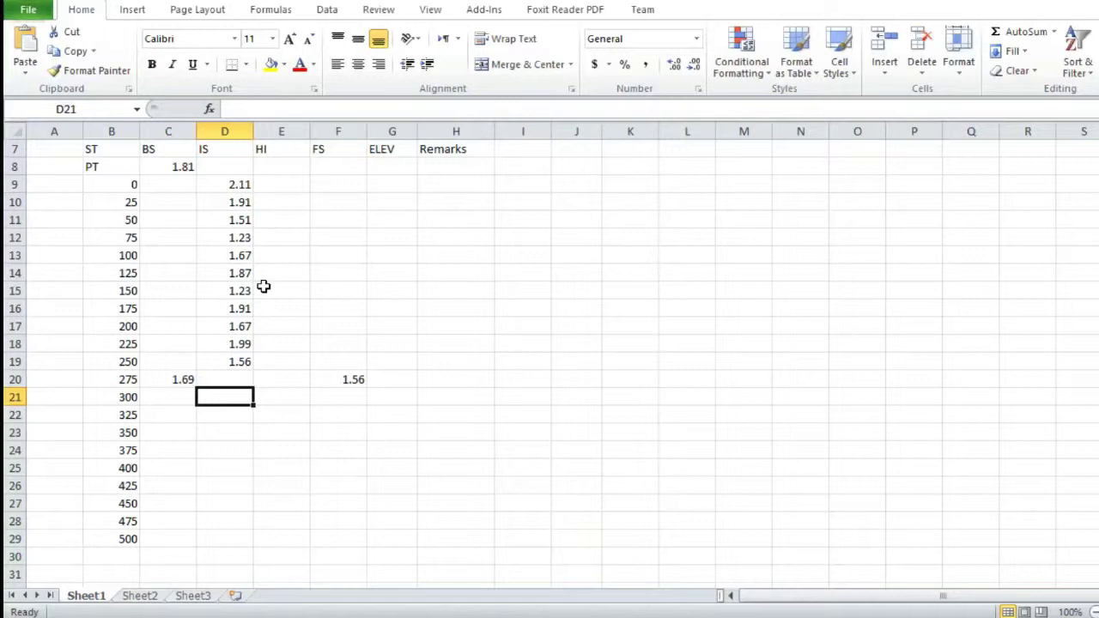
type("1.89")
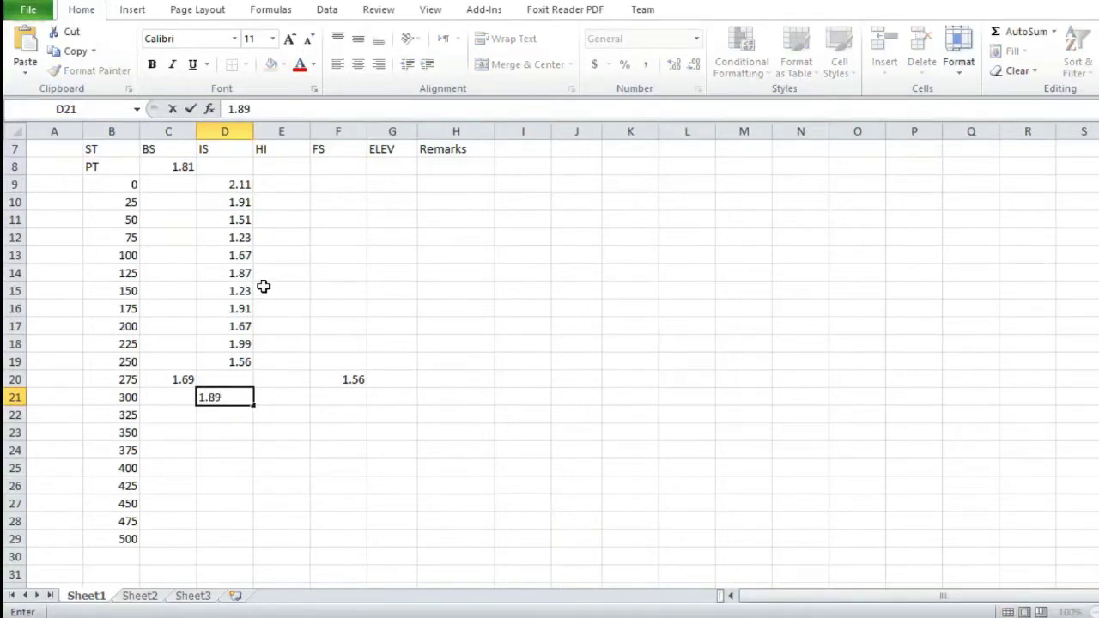
key("Return")
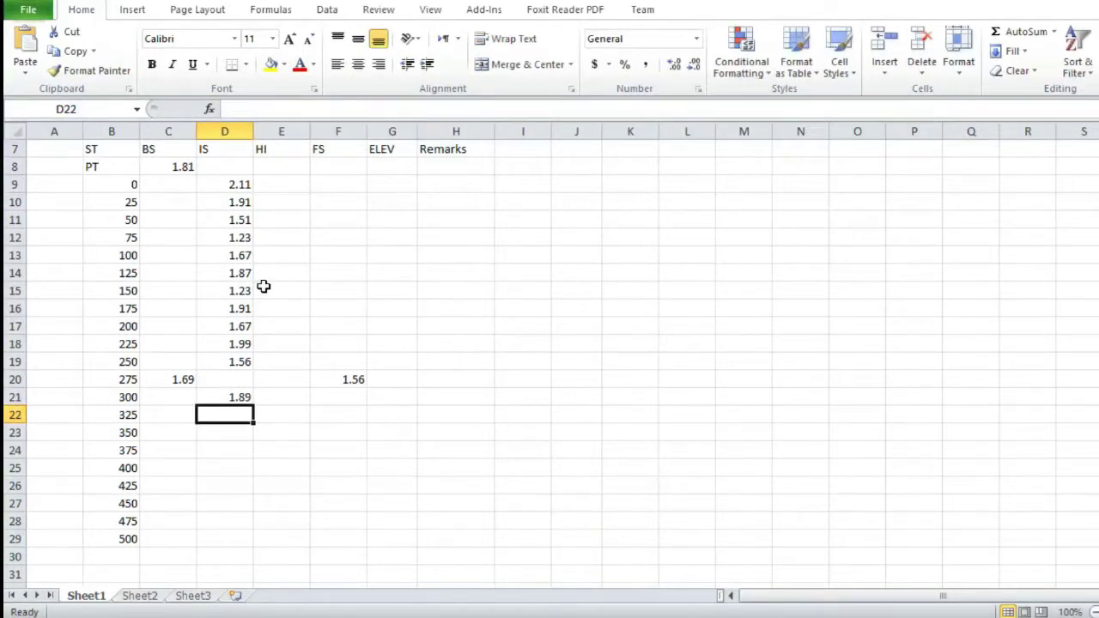
type("1.")
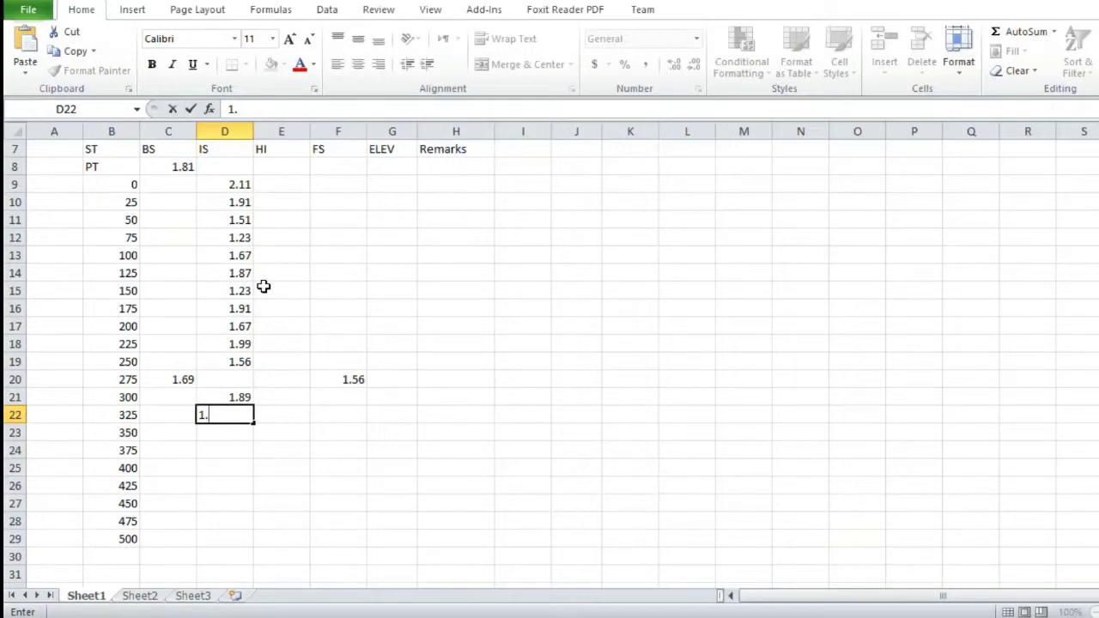
type("54")
key("Return")
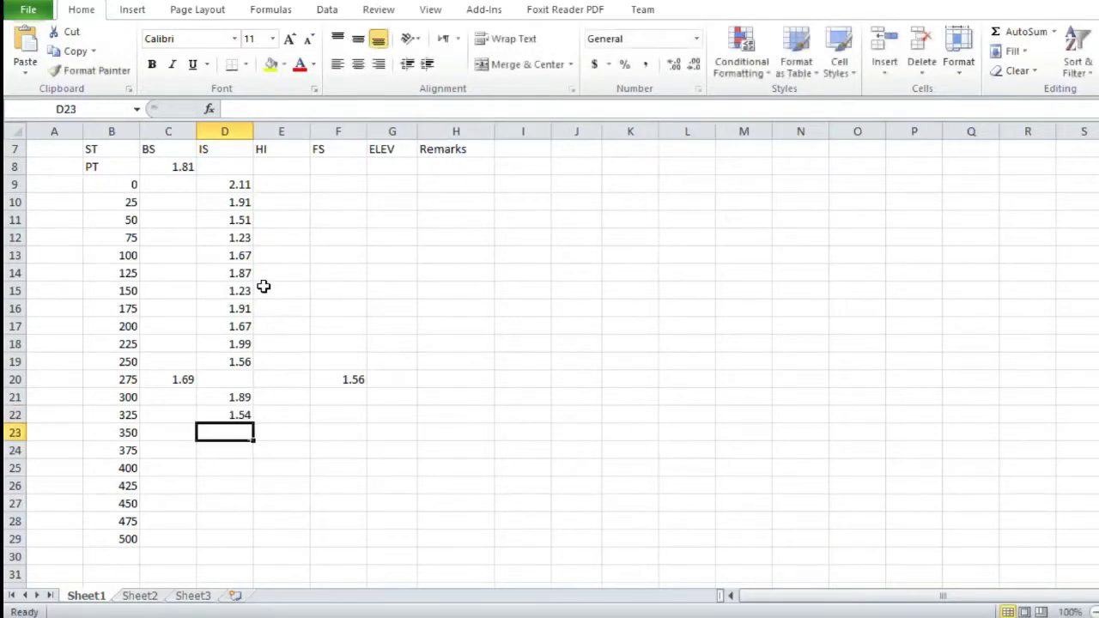
type("1.76")
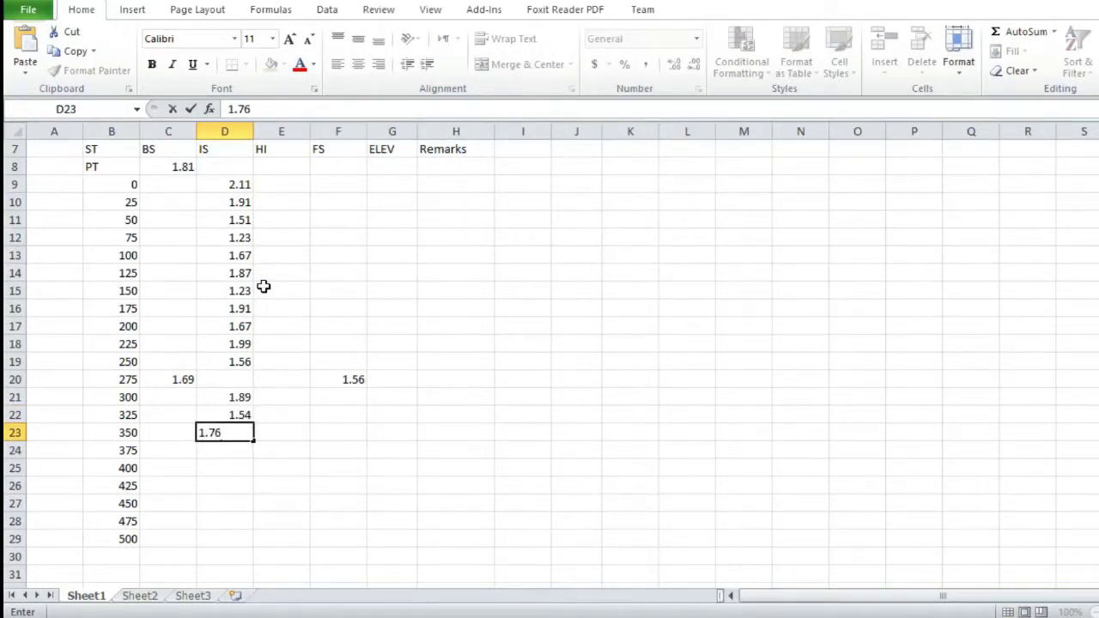
key("Return")
Step: Enter the IS readings 1.45, 1.66 and 1.71 for stations 375 to 425 in D24:D26
type("1.")
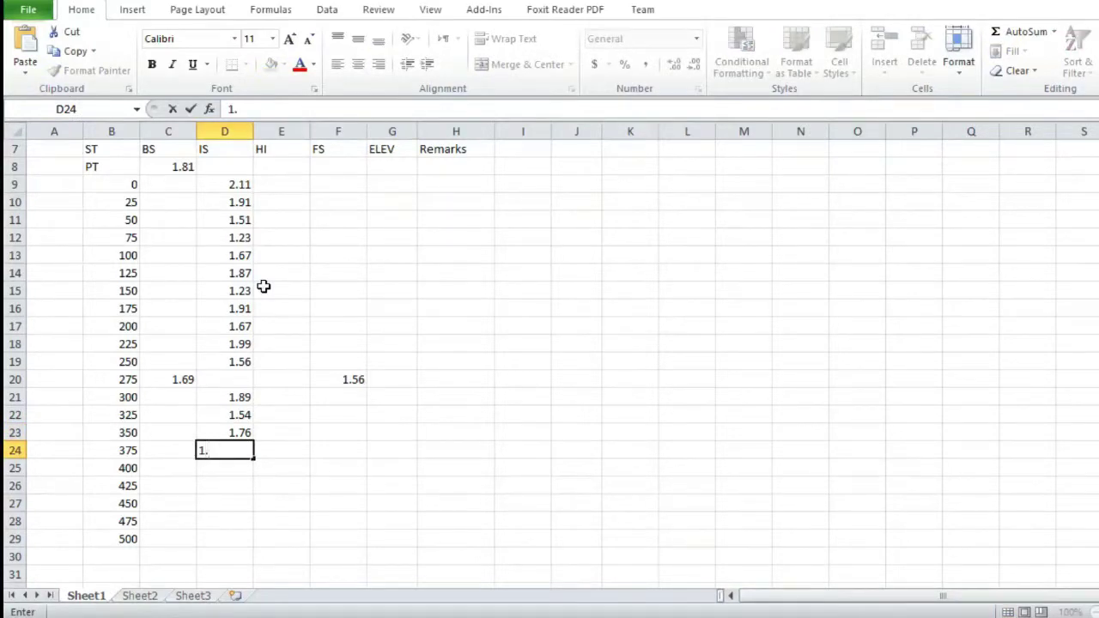
type("45")
key("Return")
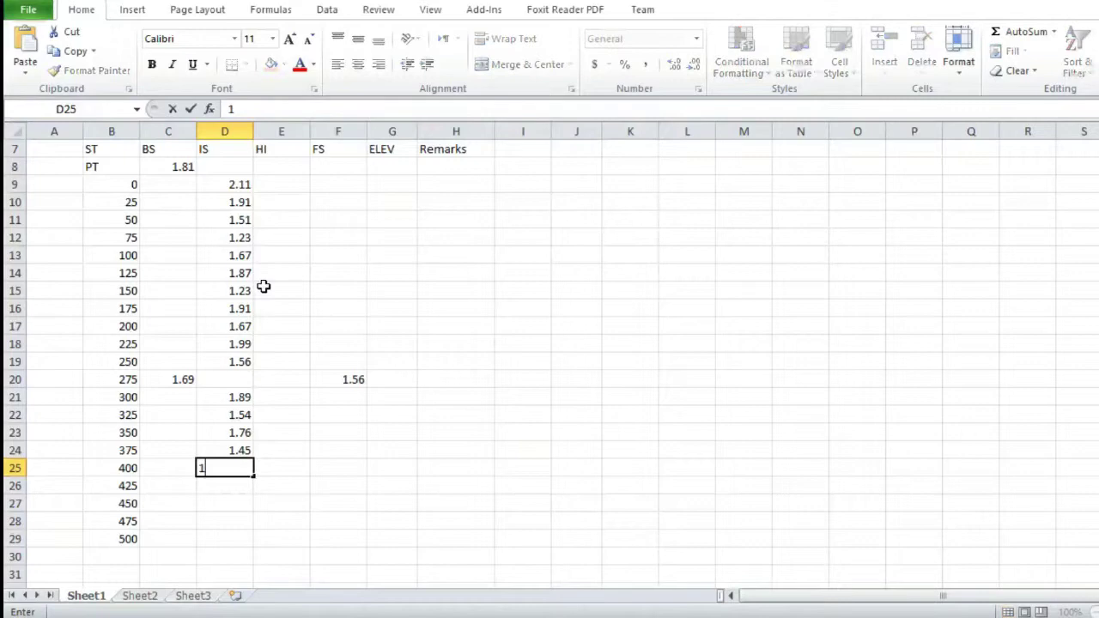
type("1.66")
key("Return")
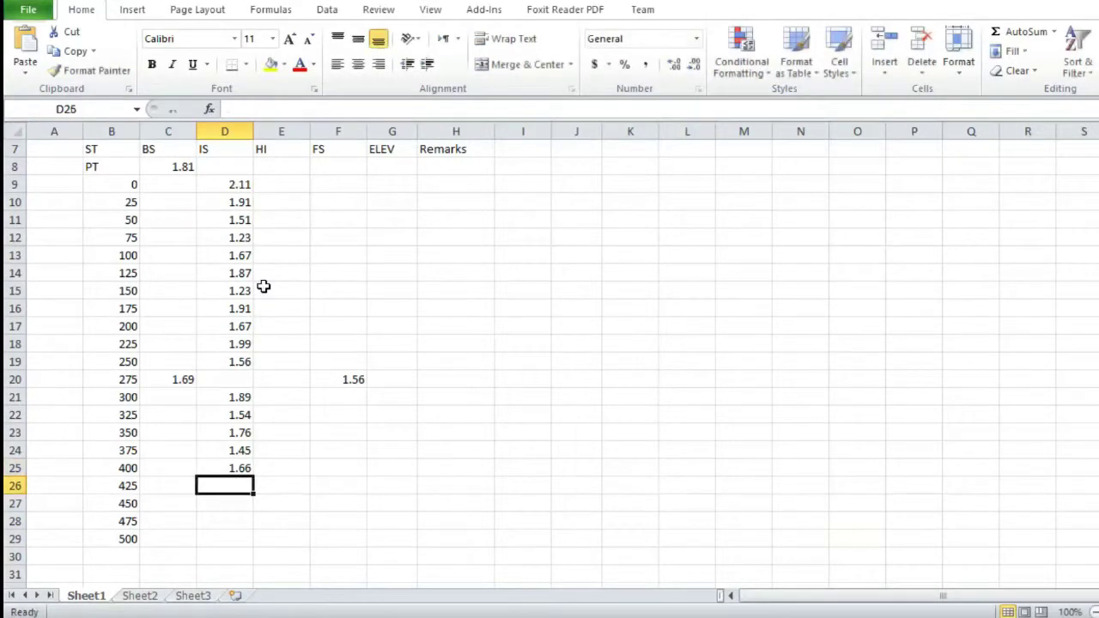
type("1.71")
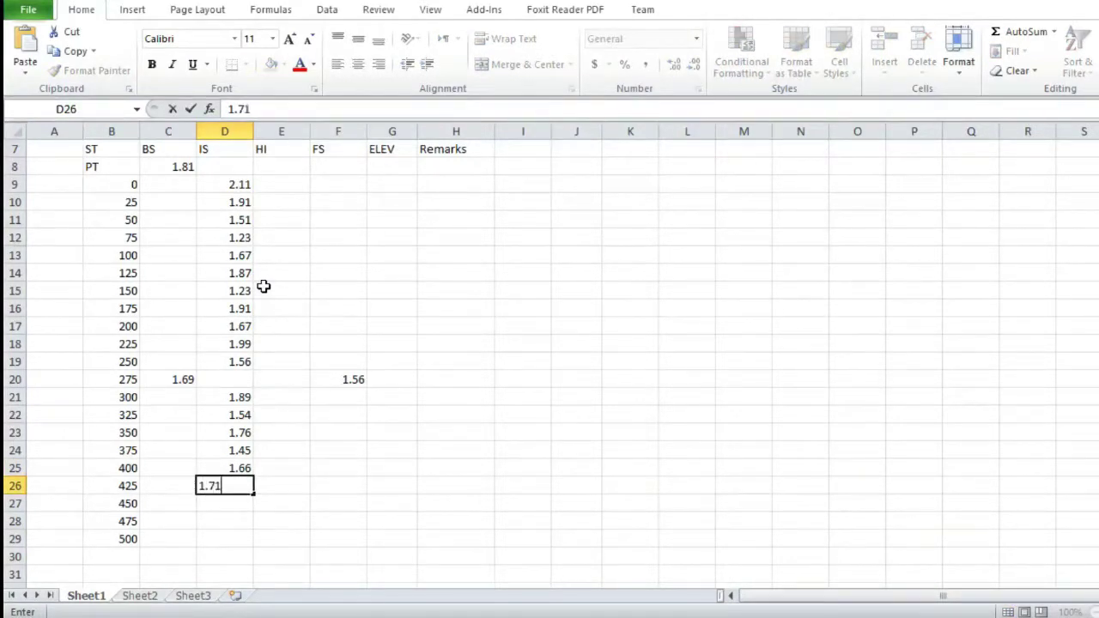
key("Tab")
Step: Enter the IS readings 2.31, 2.89 and 2.11 for stations 450 to 500 in D27:D29
key("Down")
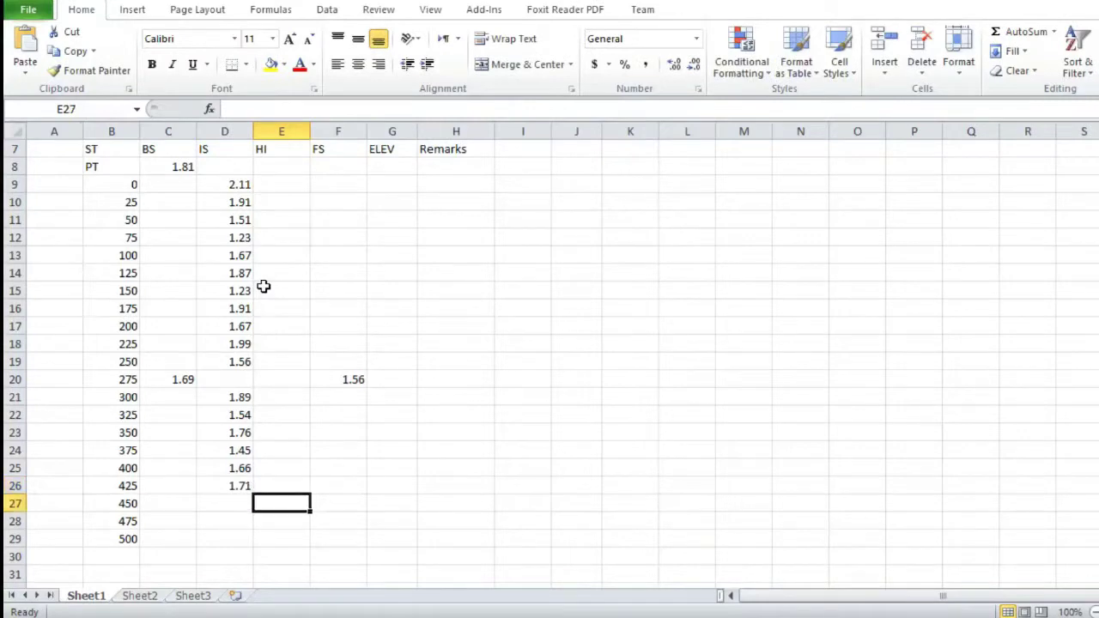
key("Left")
type("1")
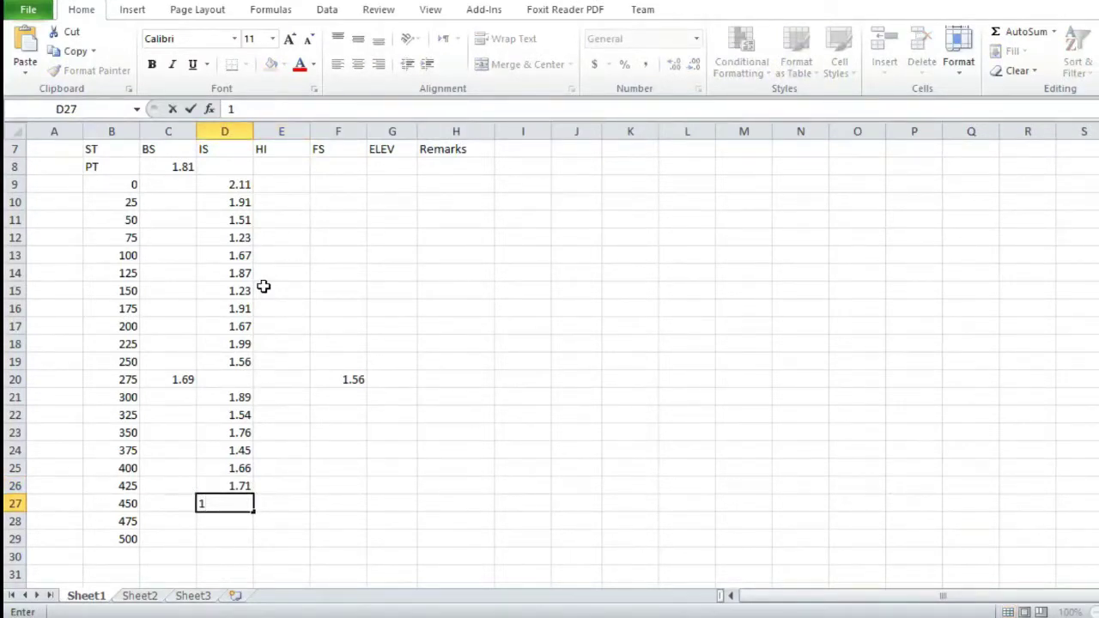
key("BackSpace")
type("2.31")
key("Return")
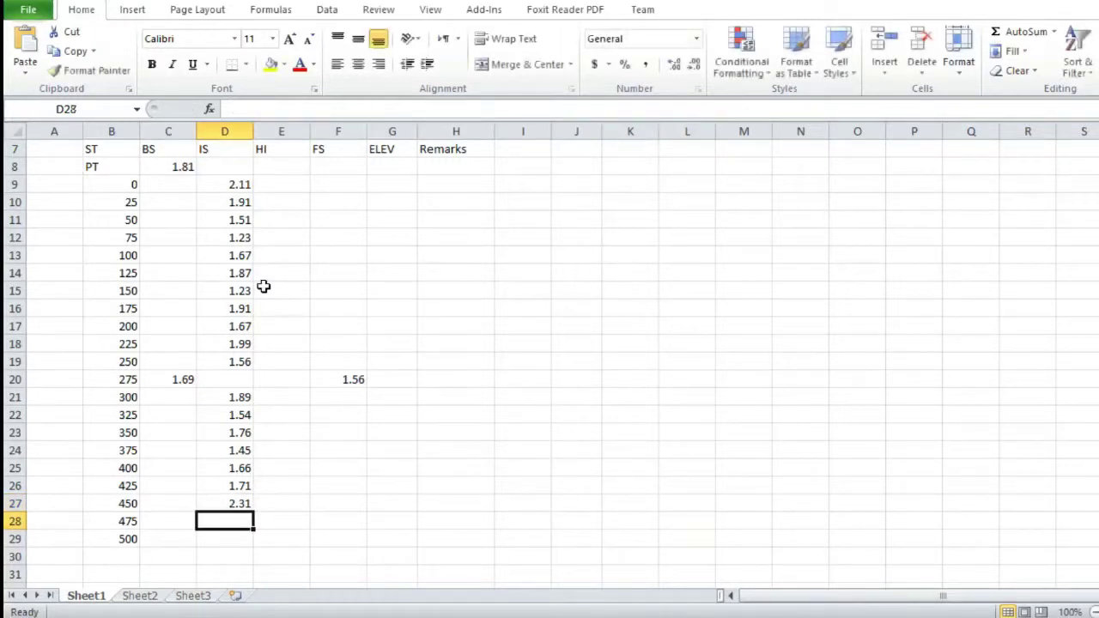
type("2.8")
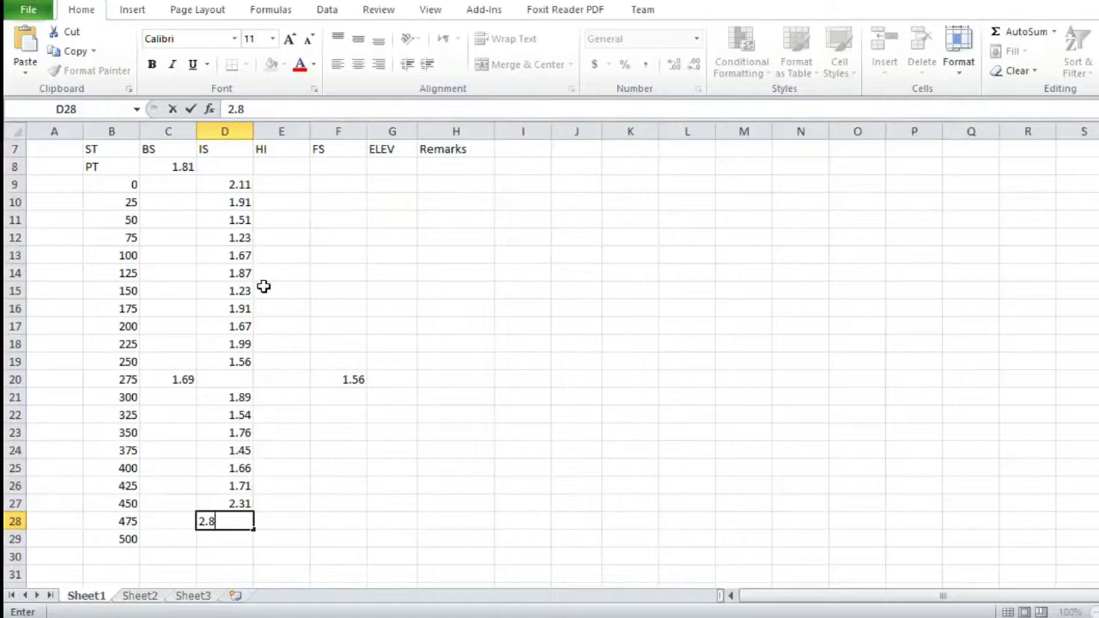
type("9")
key("Return")
type("2")
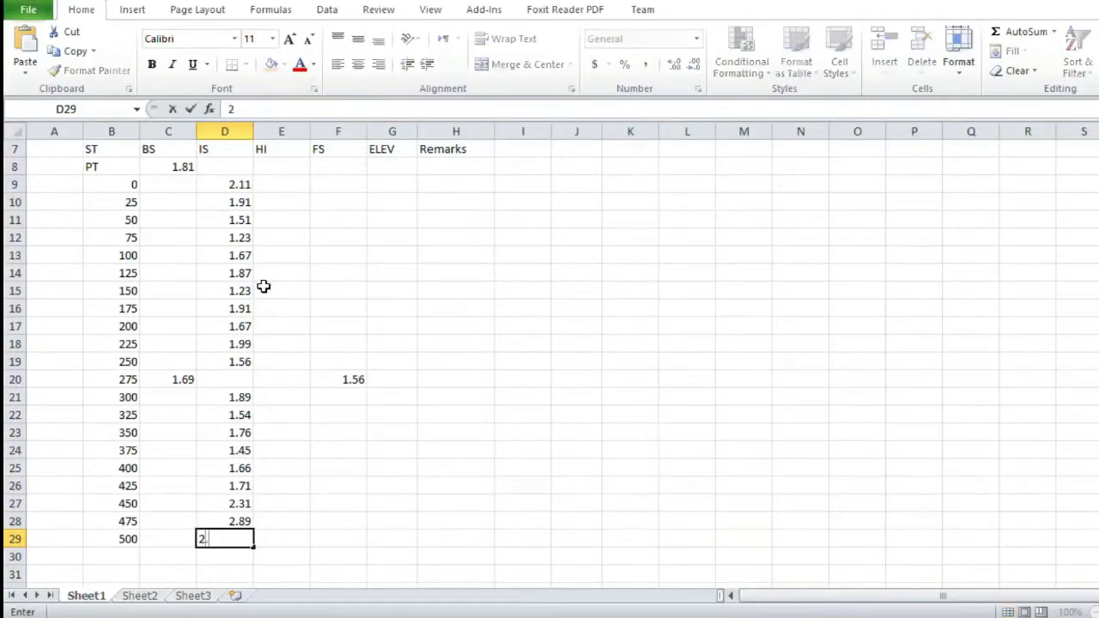
type(".11")
key("Tab")
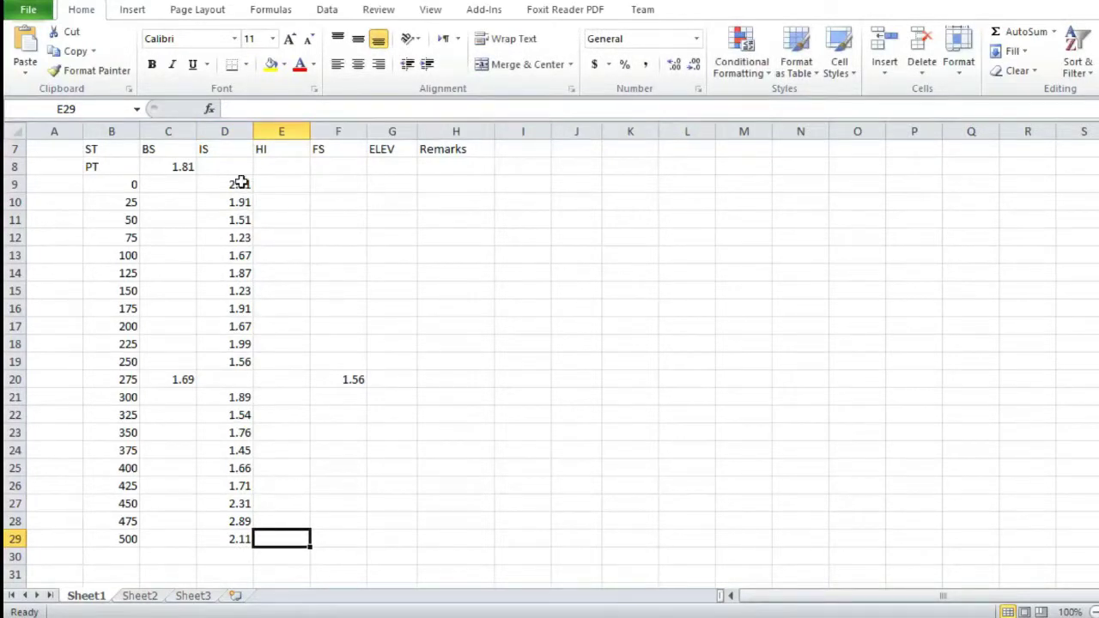
left_click_drag(239, 184, 271, 534)
left_click(271, 526)
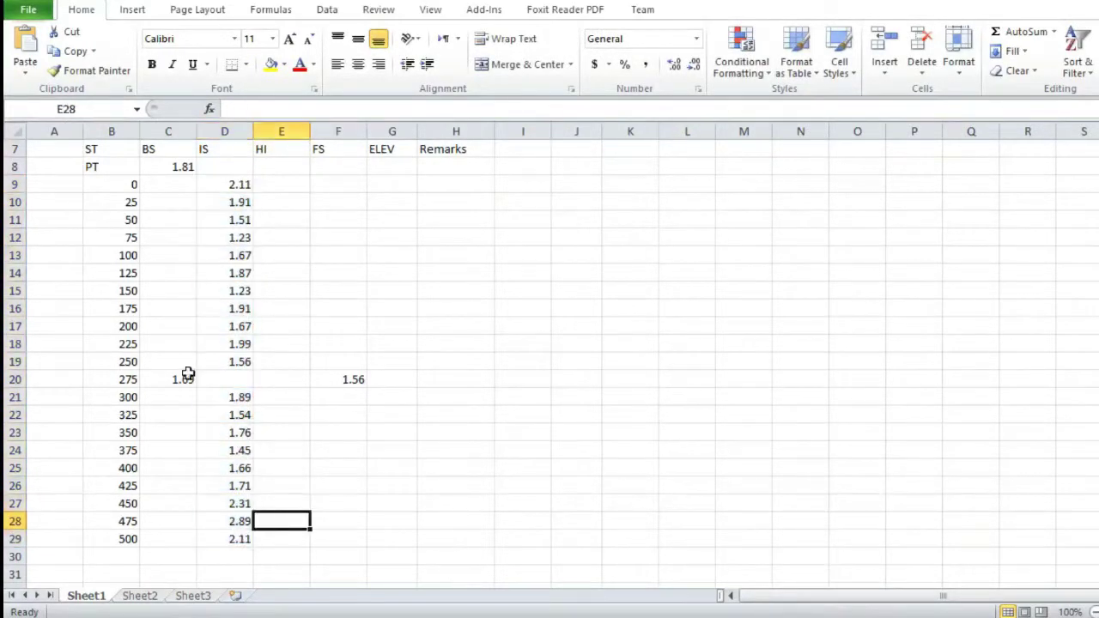
left_click(186, 379)
left_click(334, 378)
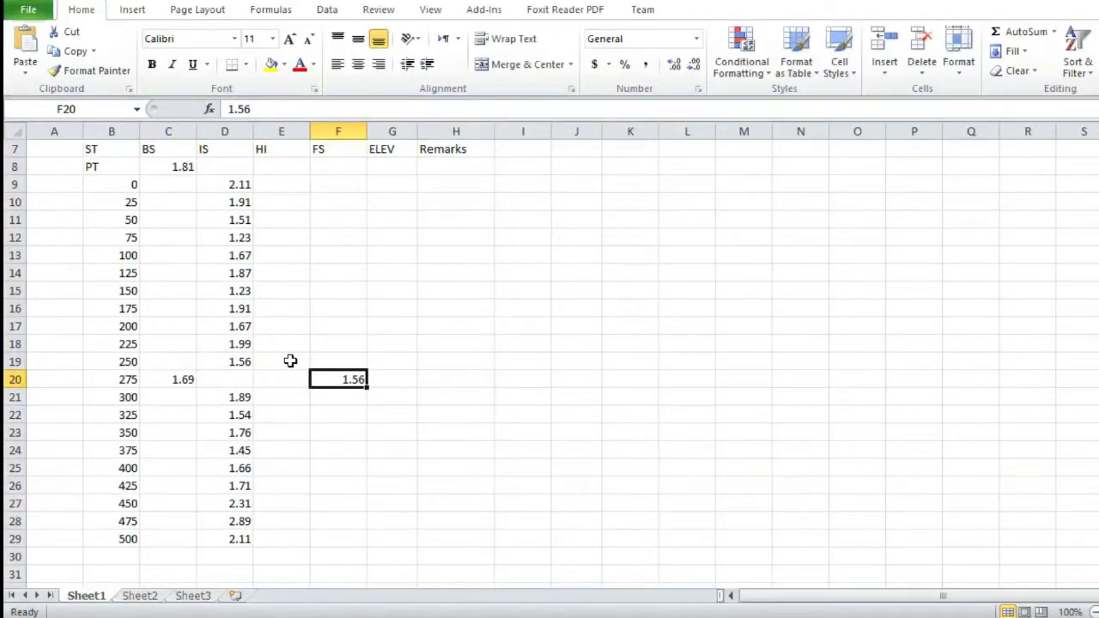
Step: Enter 501.80 as the elevation of the PT station in G8
left_click(393, 164)
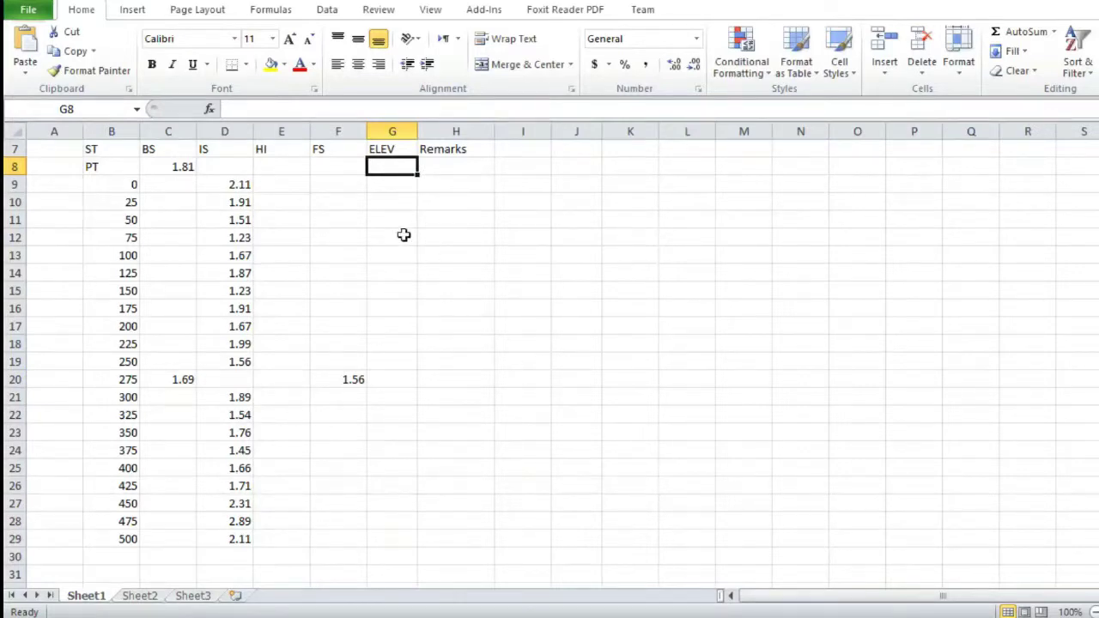
left_click_drag(385, 146, 387, 164)
left_click(391, 166)
type("501.")
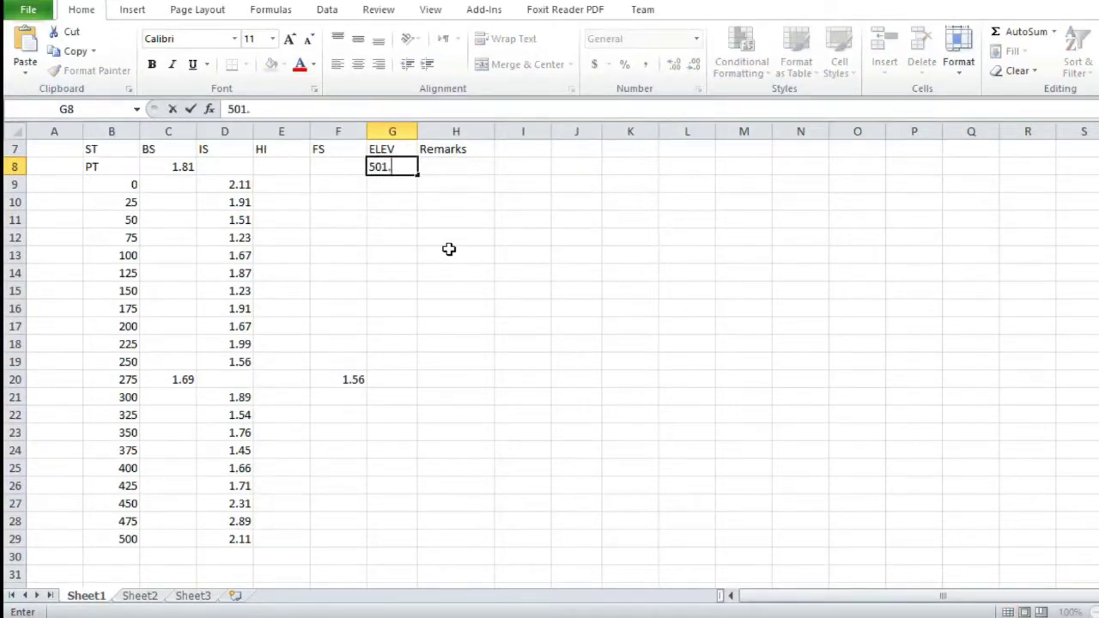
type("80")
key("Return")
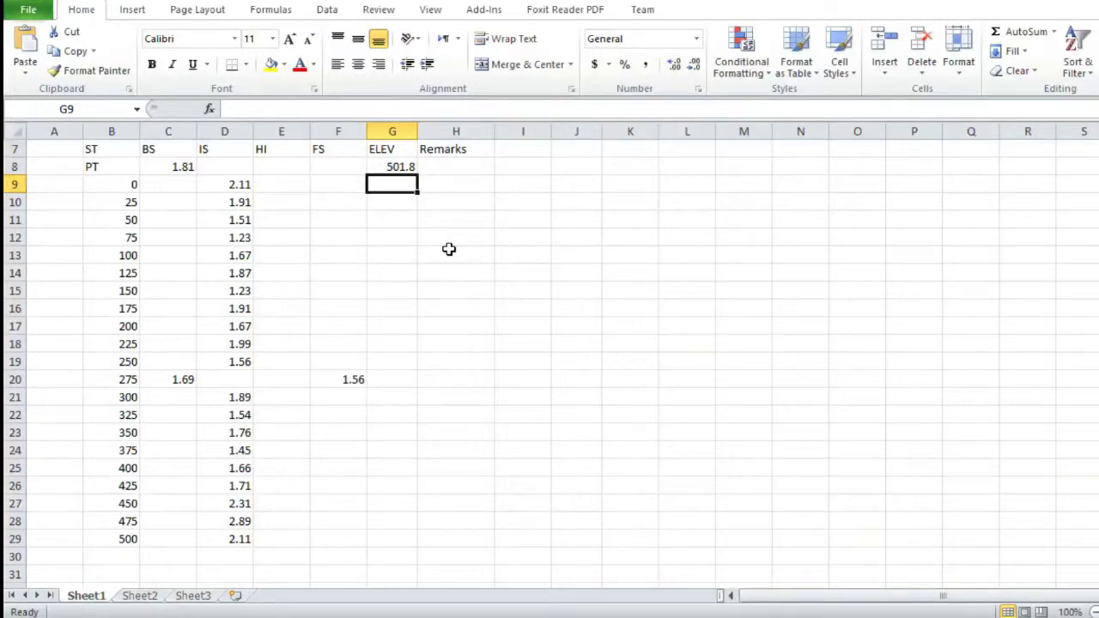
key("Up")
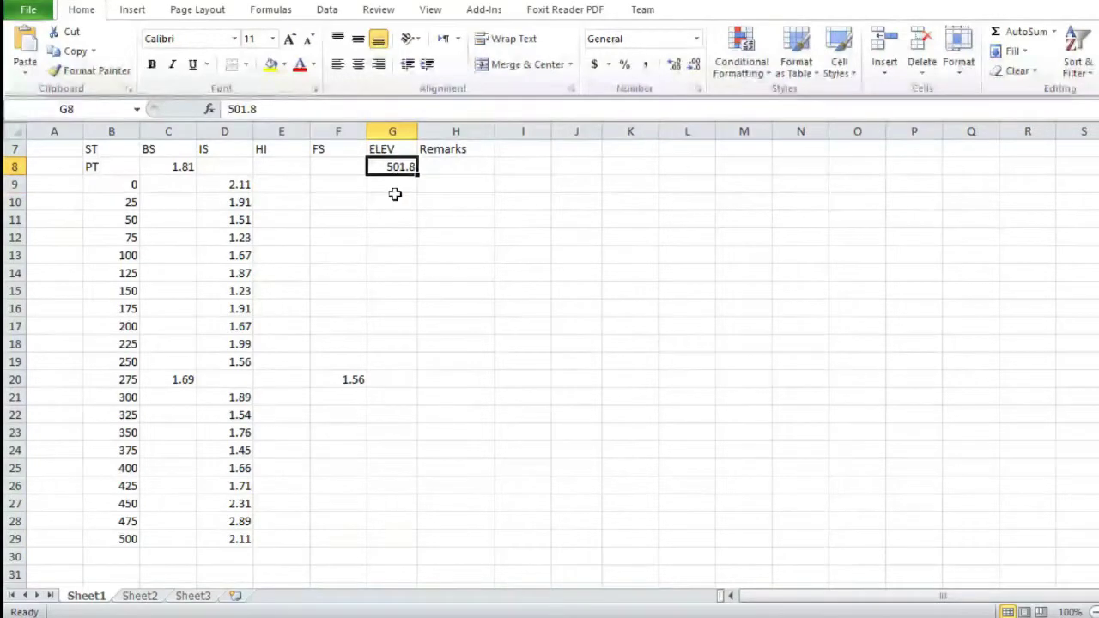
Step: Calculate the PT station's HI in E8 with the formula =G8+C8
left_click(284, 169)
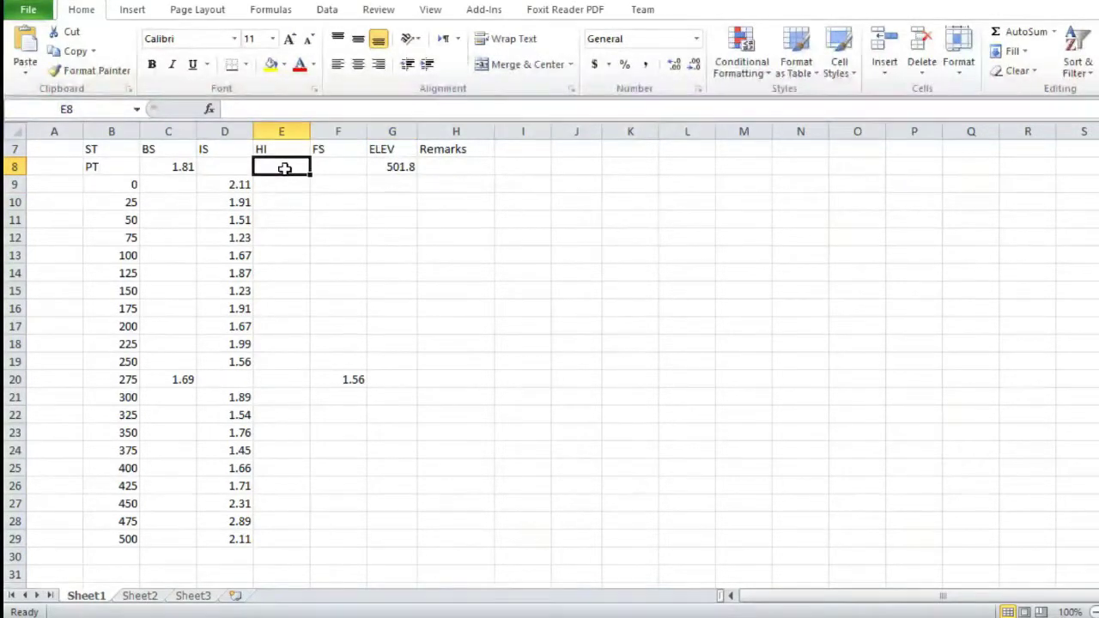
type("=")
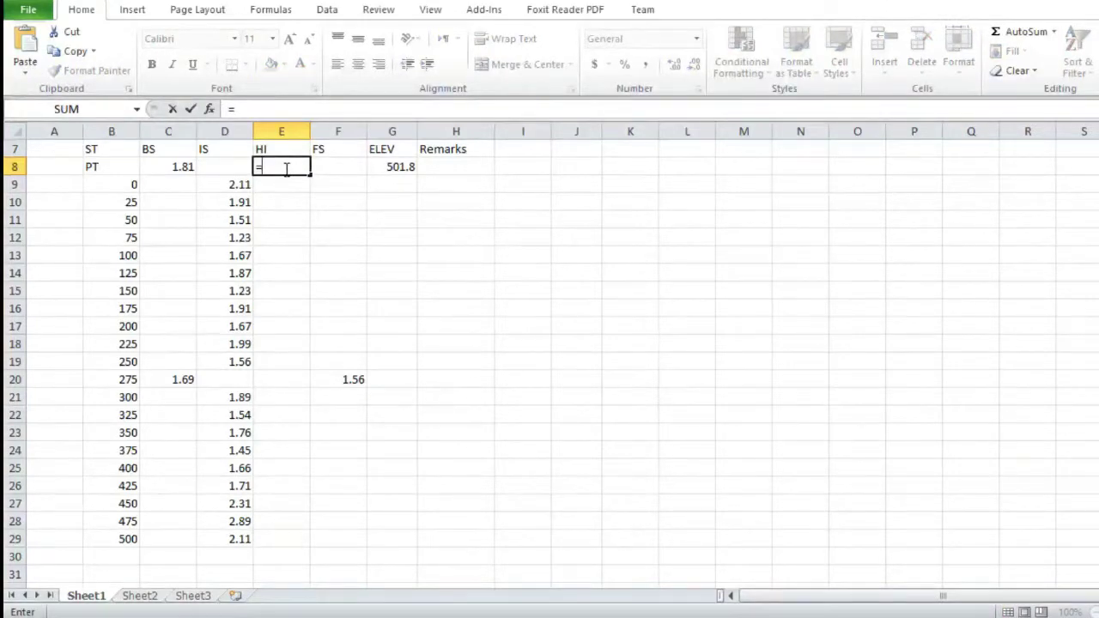
type("G")
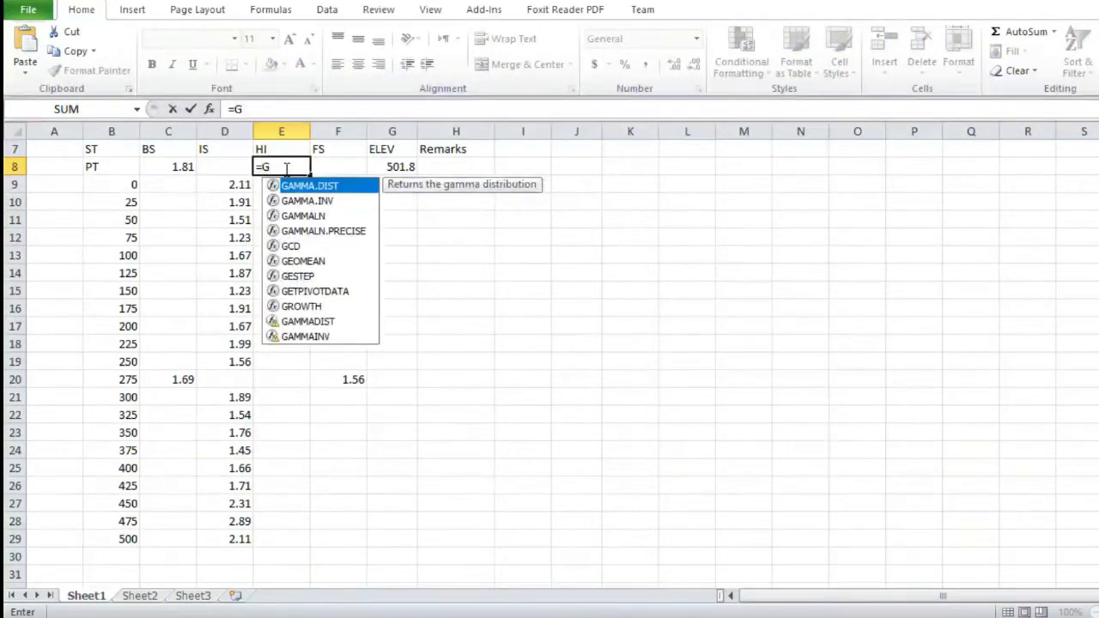
type("8+")
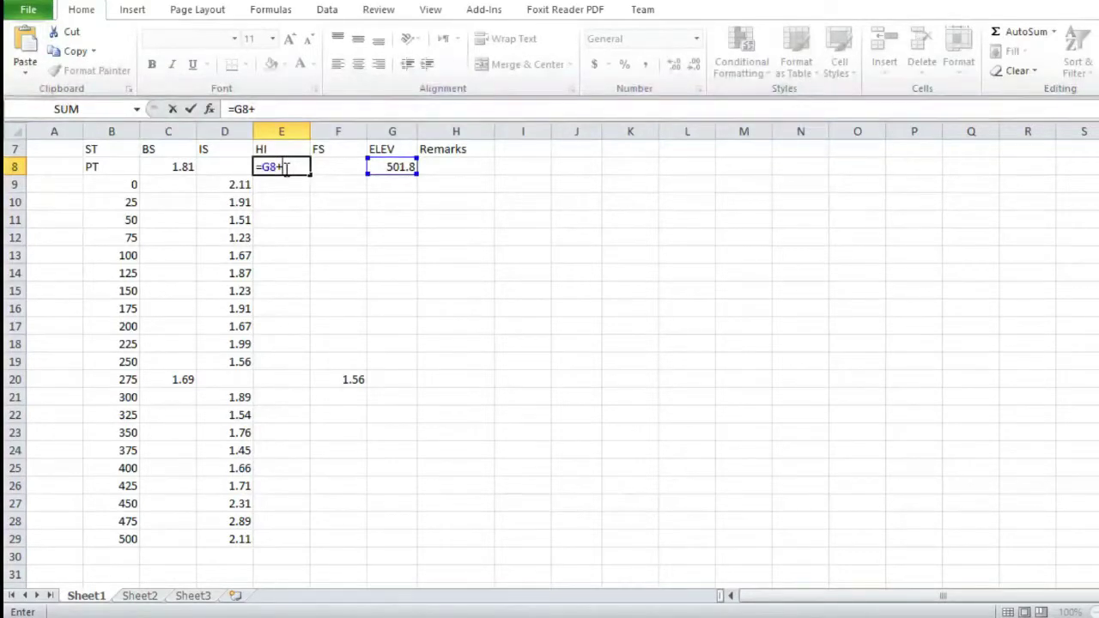
type("C8")
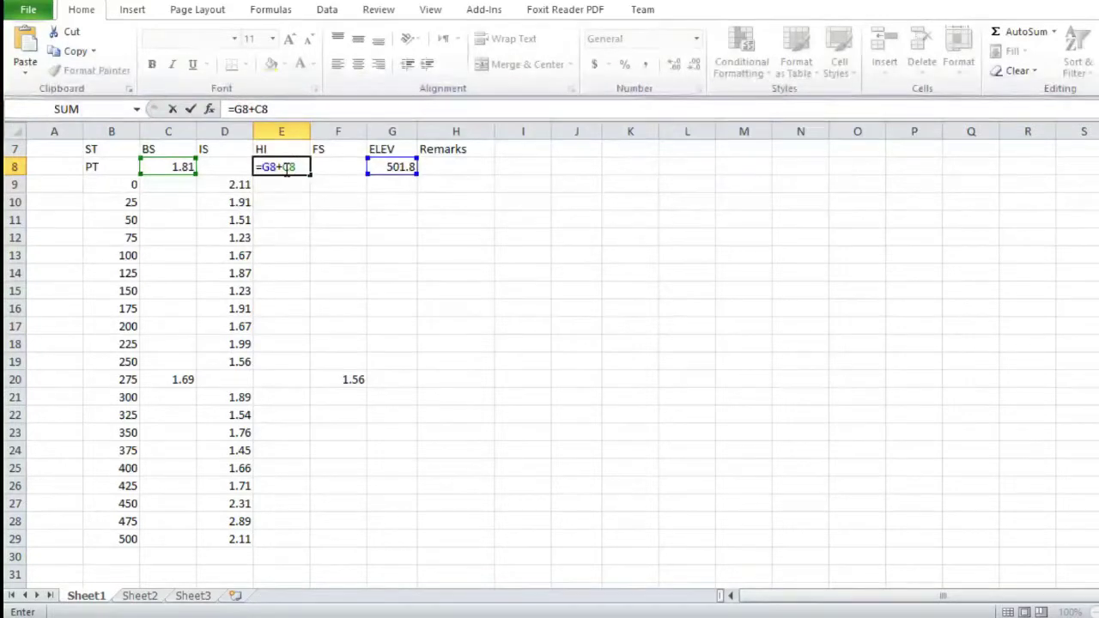
key("Return")
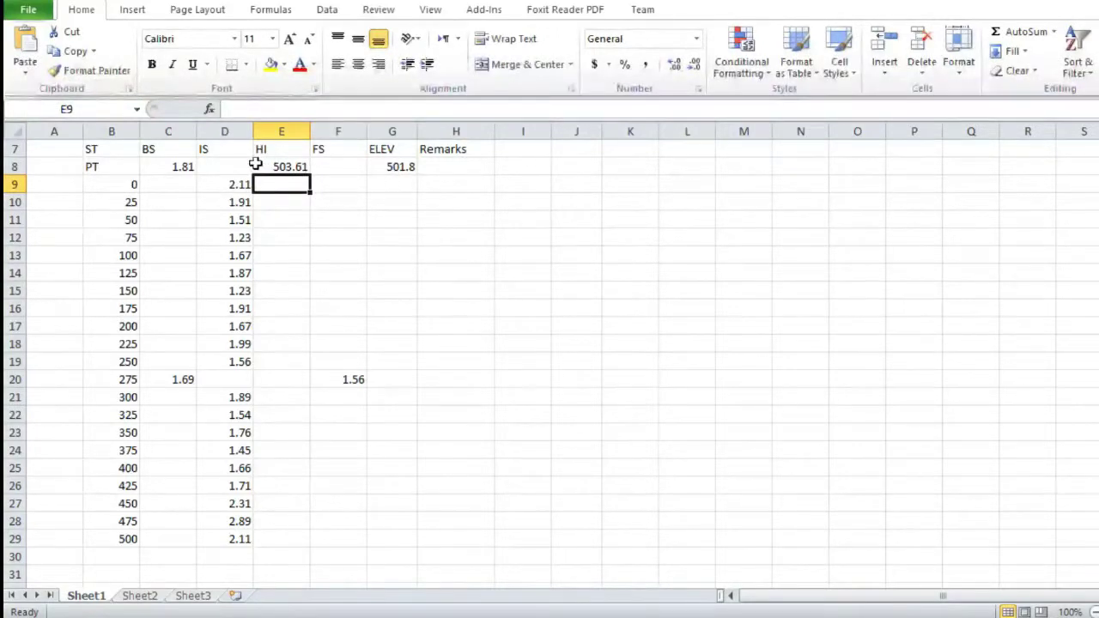
Step: Calculate the elevation of station 0 in G9 with the formula =E8-D9
left_click(395, 181)
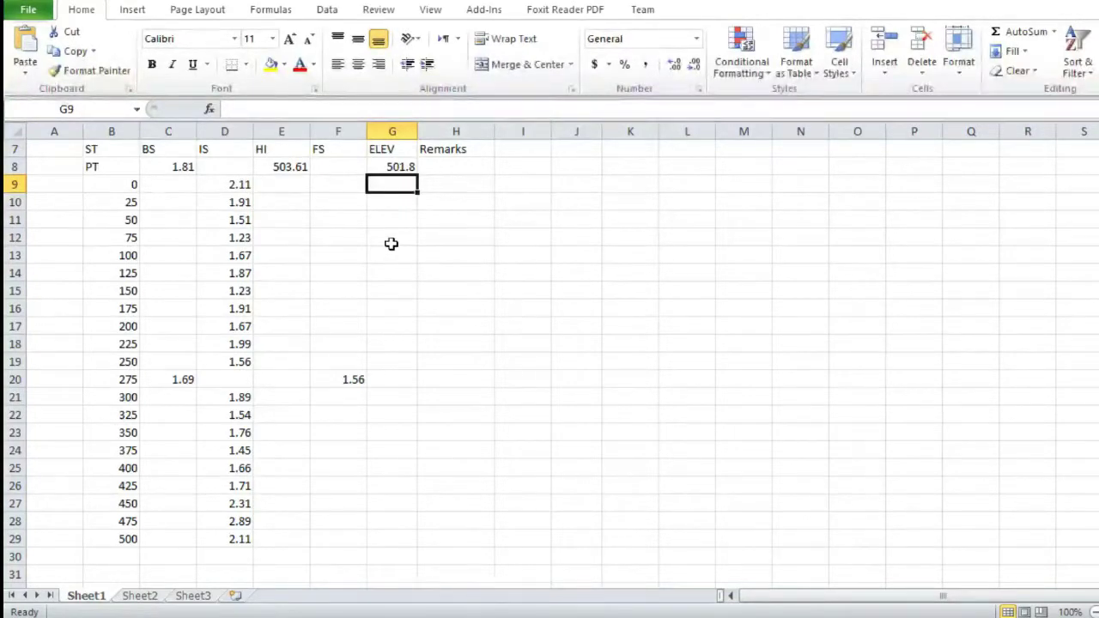
type("=")
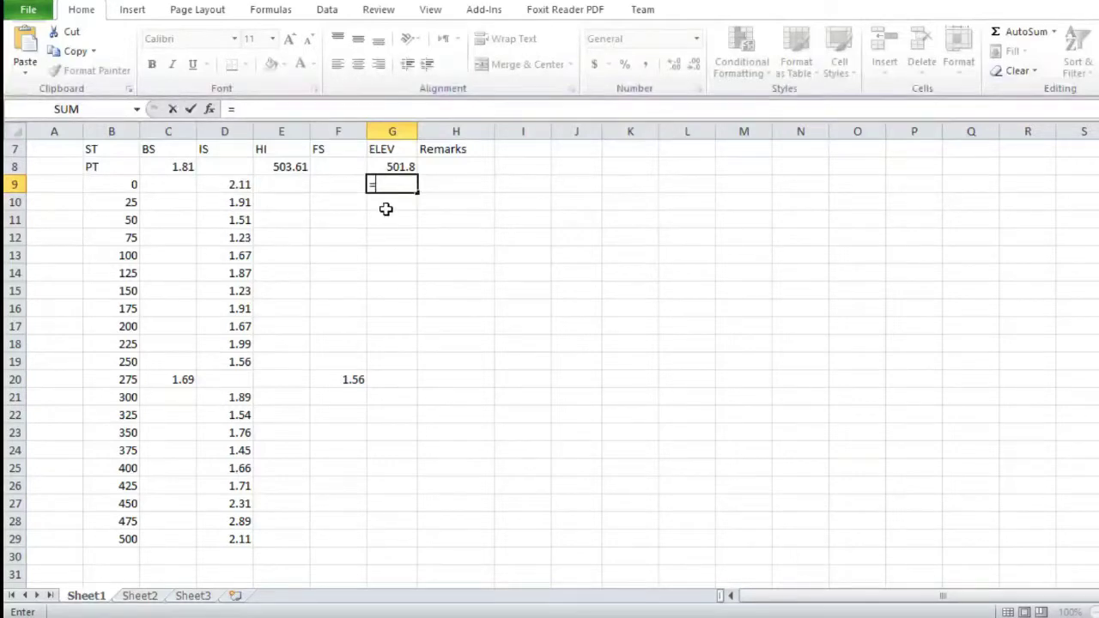
type("E")
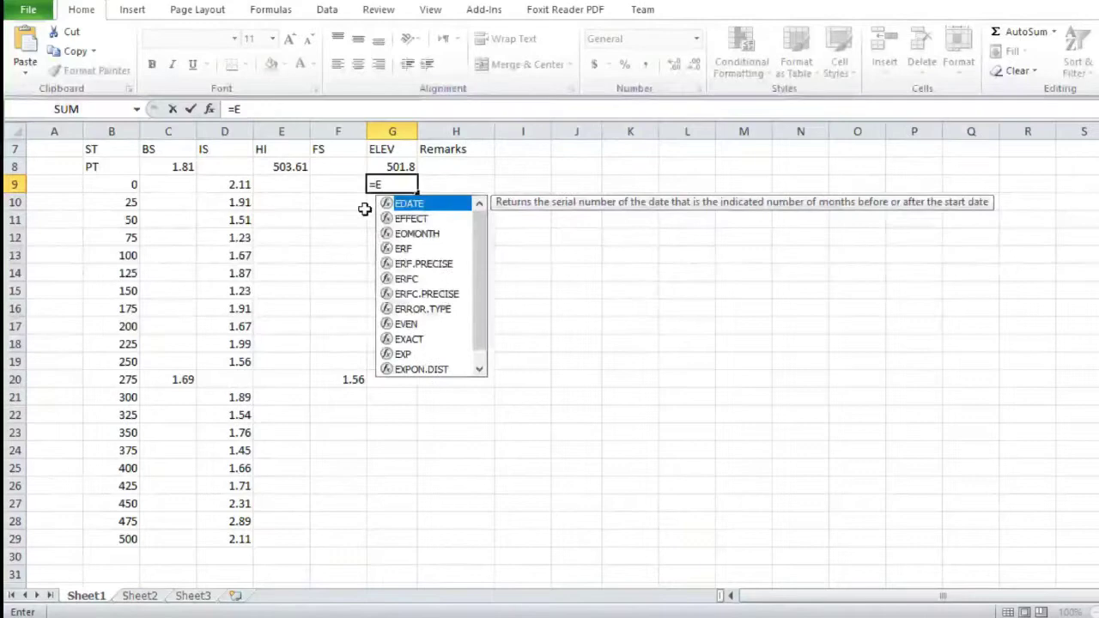
type("8")
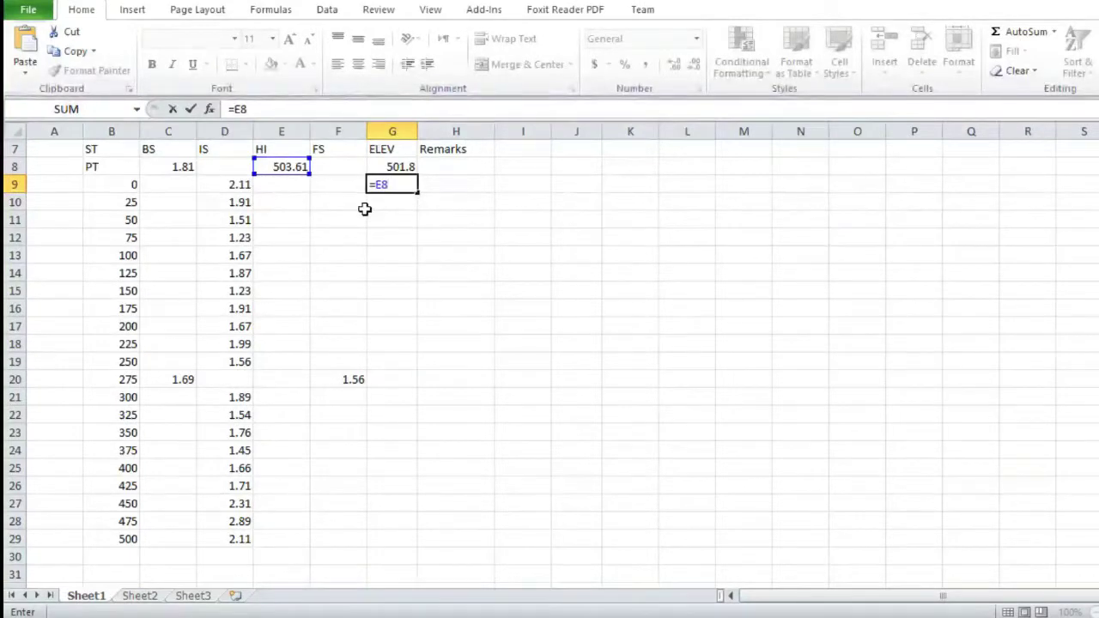
type("-")
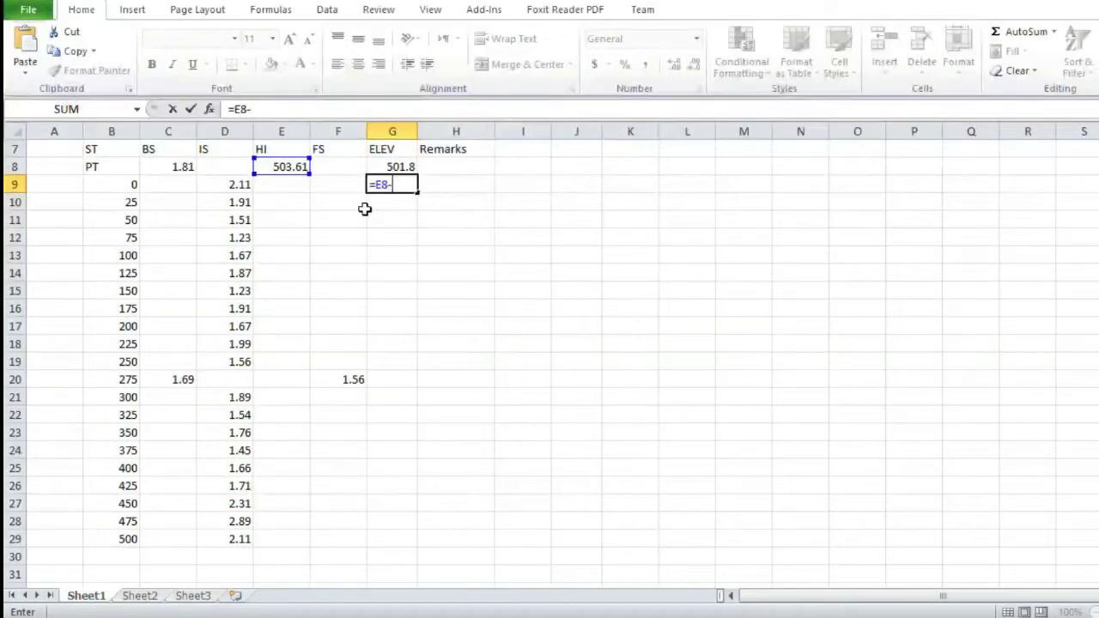
type("D9")
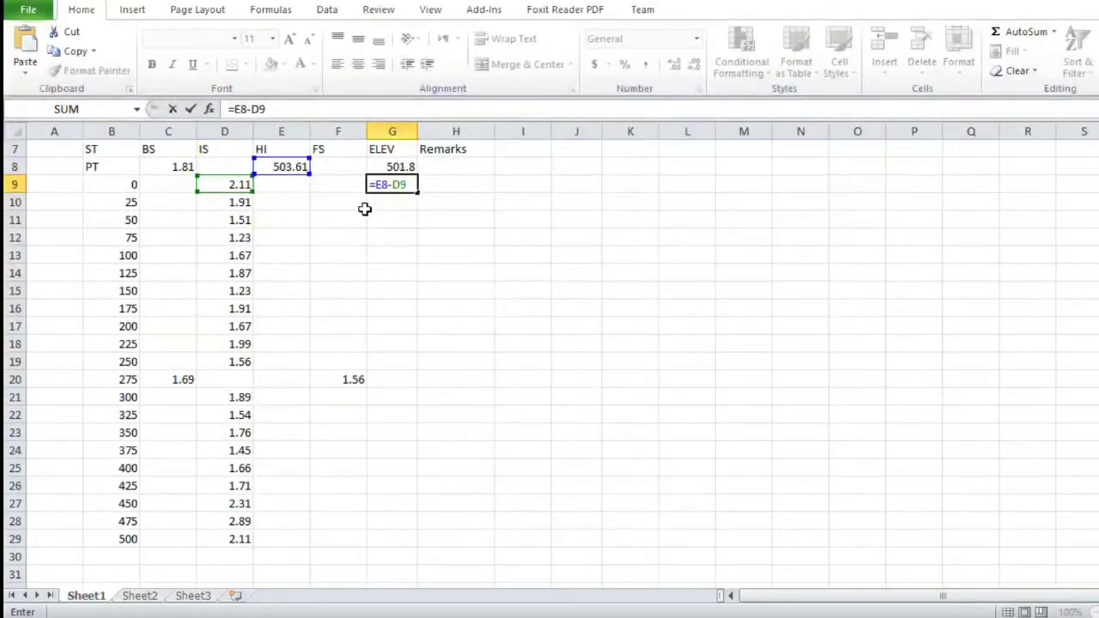
key("Return")
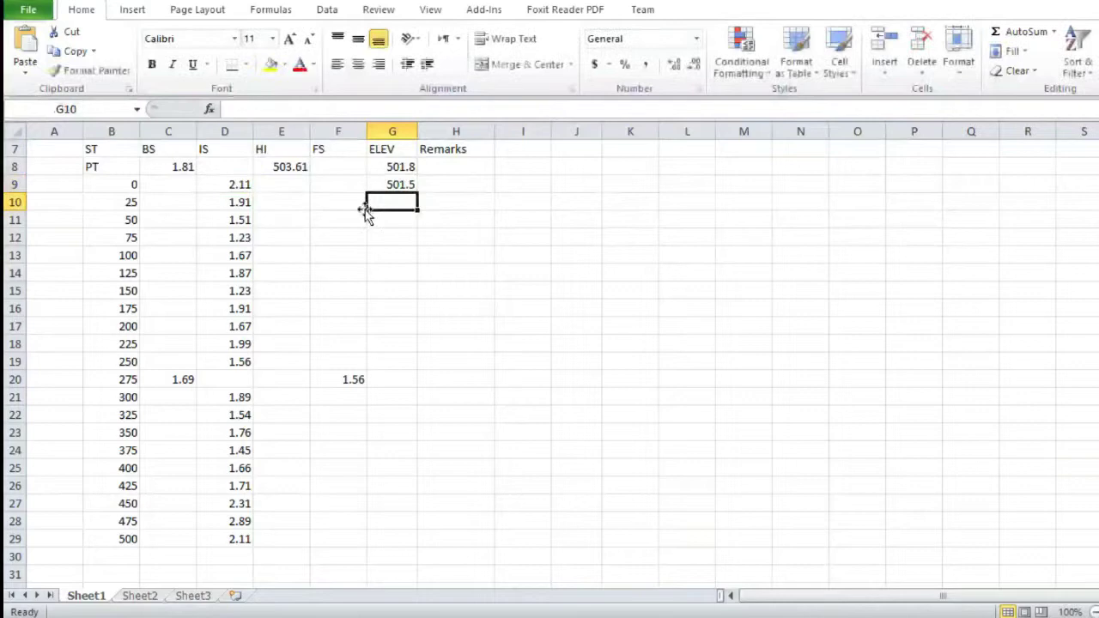
left_click(340, 289)
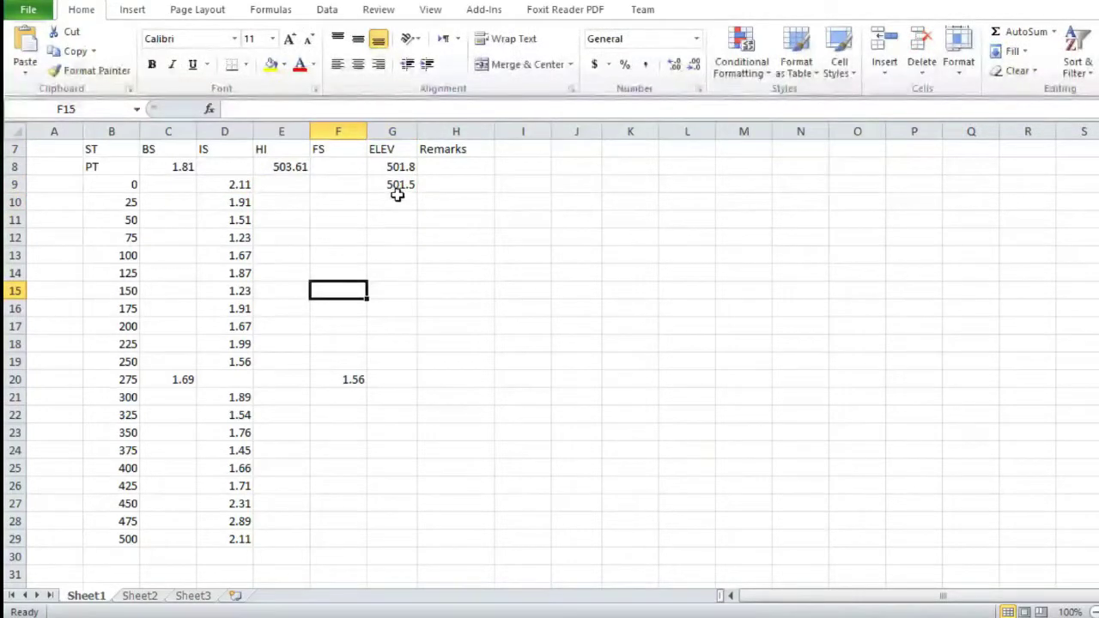
left_click_drag(396, 201, 395, 357)
left_click(342, 248)
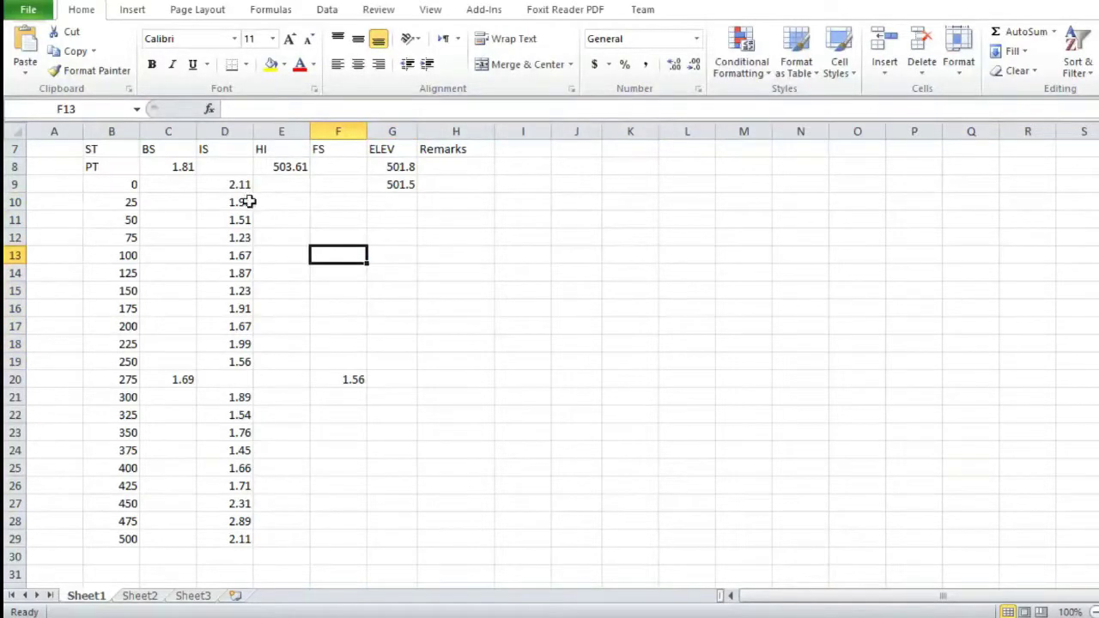
Step: Make the HI reference in G9 absolute so the formula reads =$E$8-D9, and fill it down to G19 for station 250
left_click(400, 185)
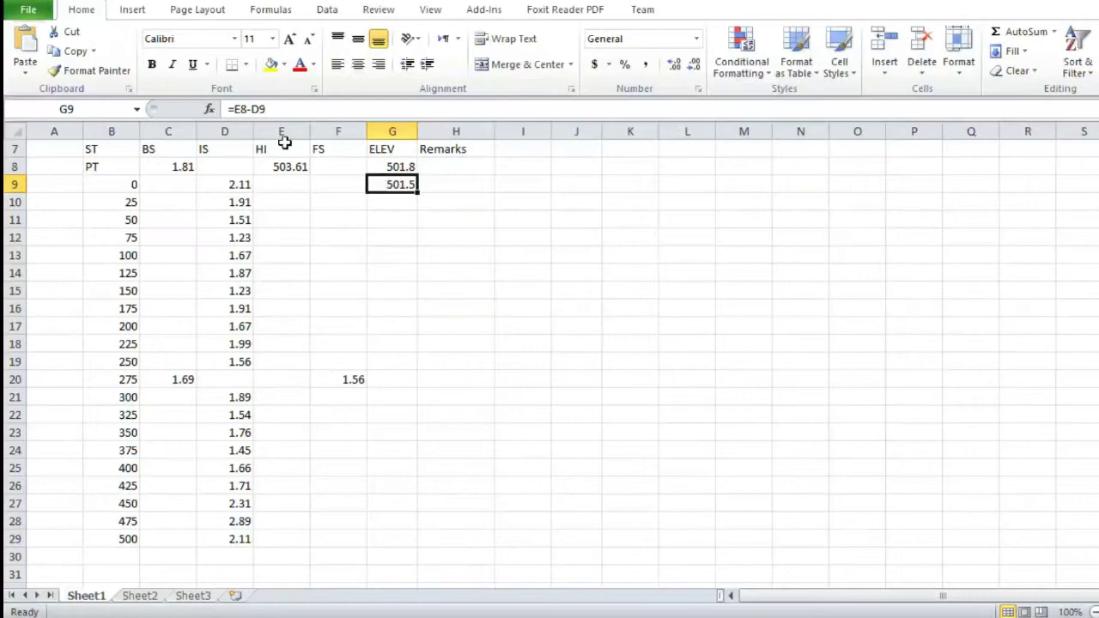
left_click(258, 110)
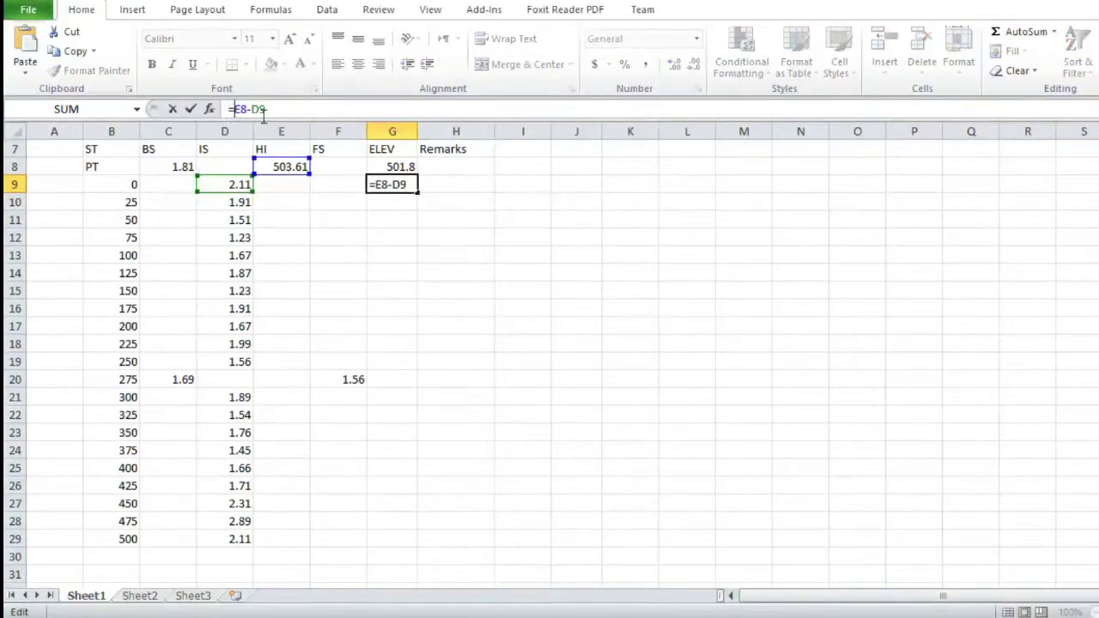
left_click(378, 184)
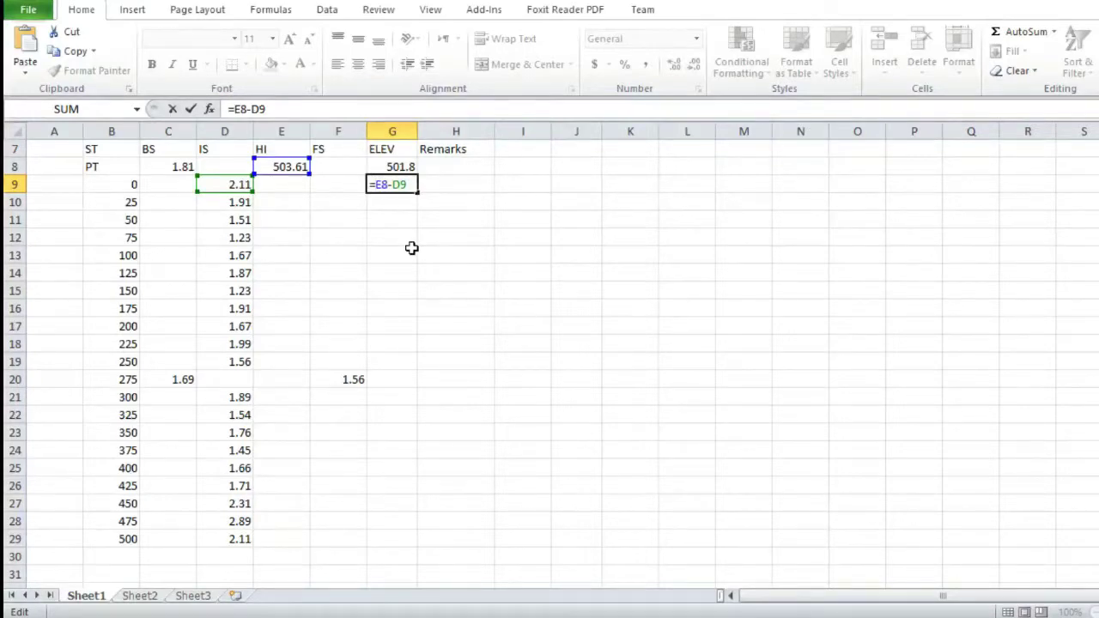
type("$")
left_click(388, 188)
type("$")
key("Return")
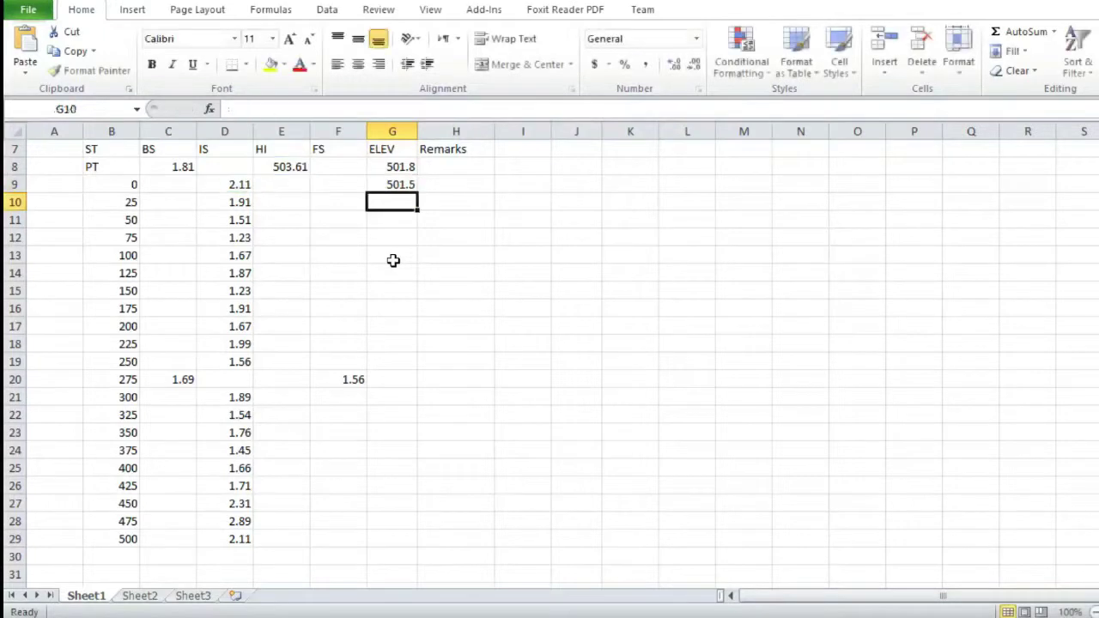
left_click(393, 182)
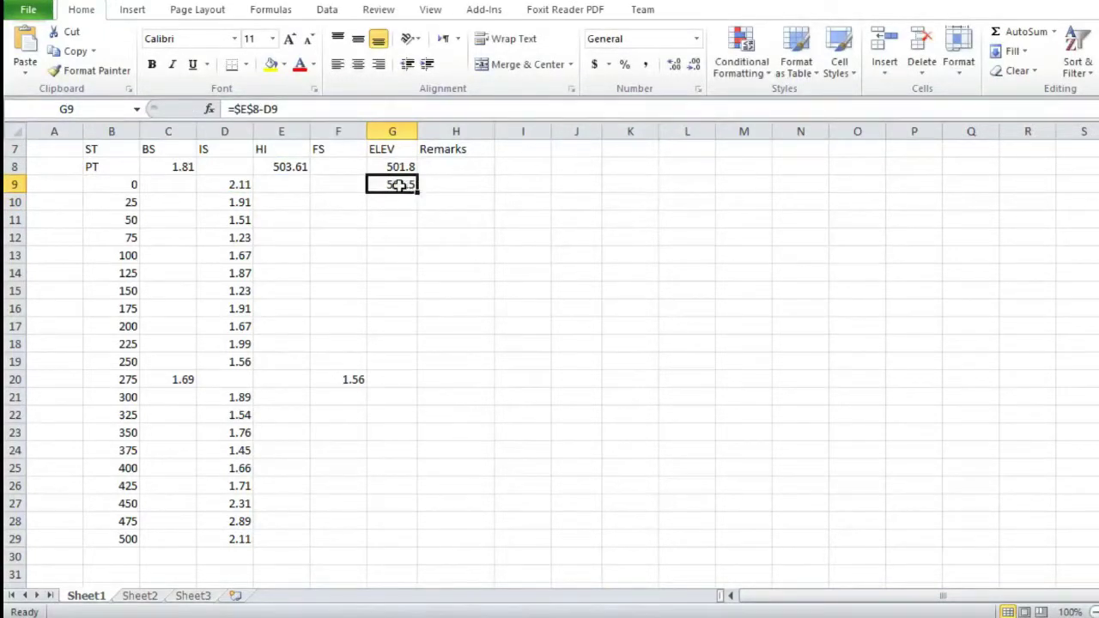
left_click_drag(416, 206, 418, 364)
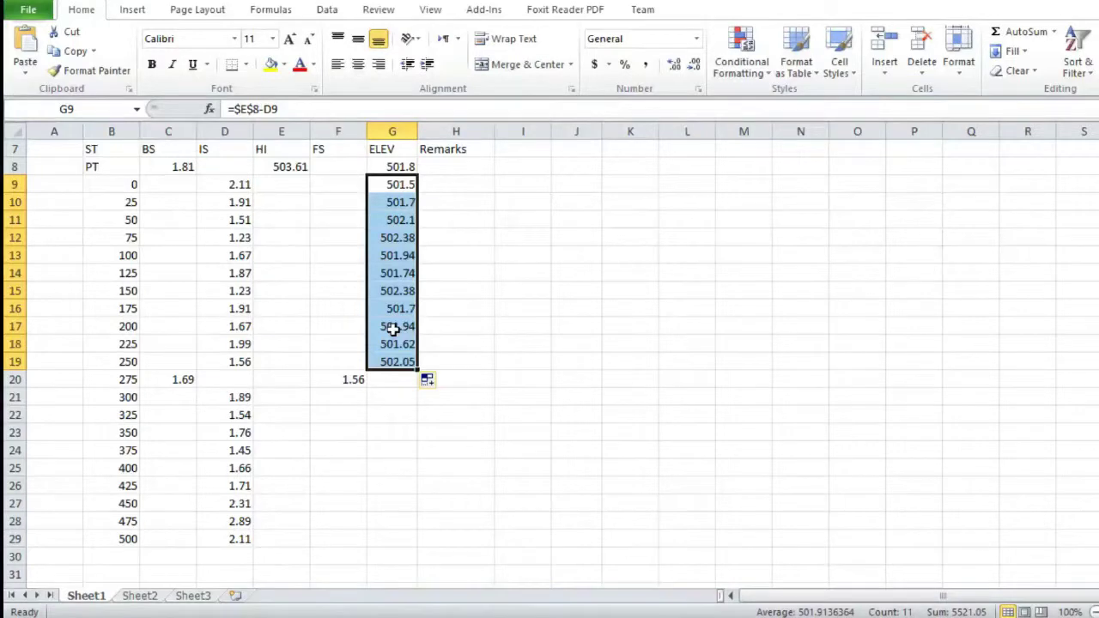
Step: Calculate the elevation of station 275 in G20 by subtracting its foresight from the HI in E8
left_click(386, 379)
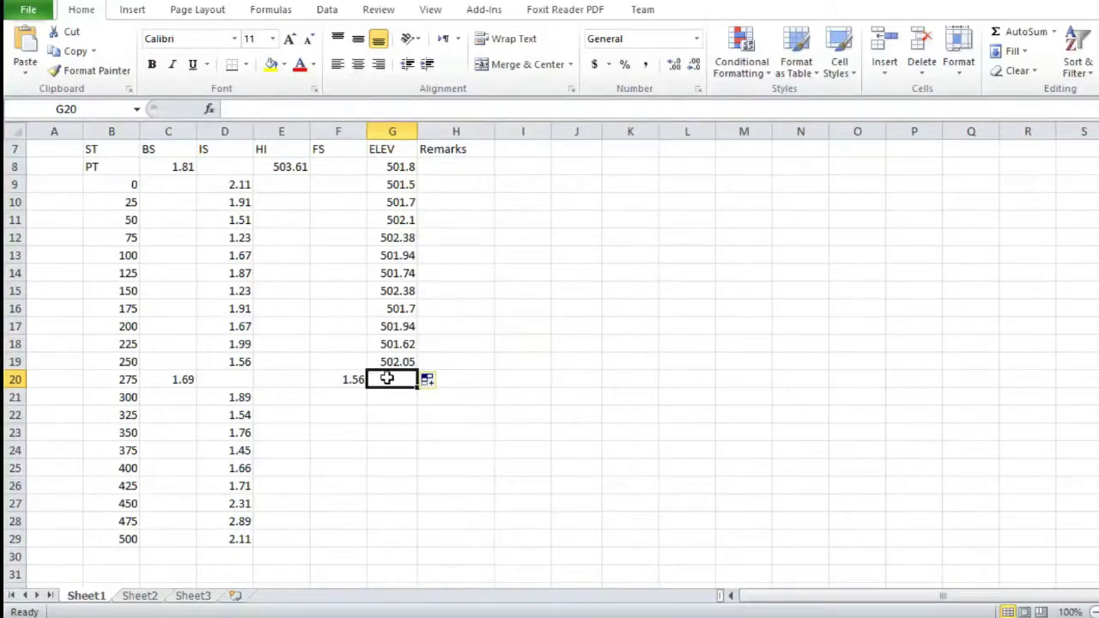
key("Left")
key("Left")
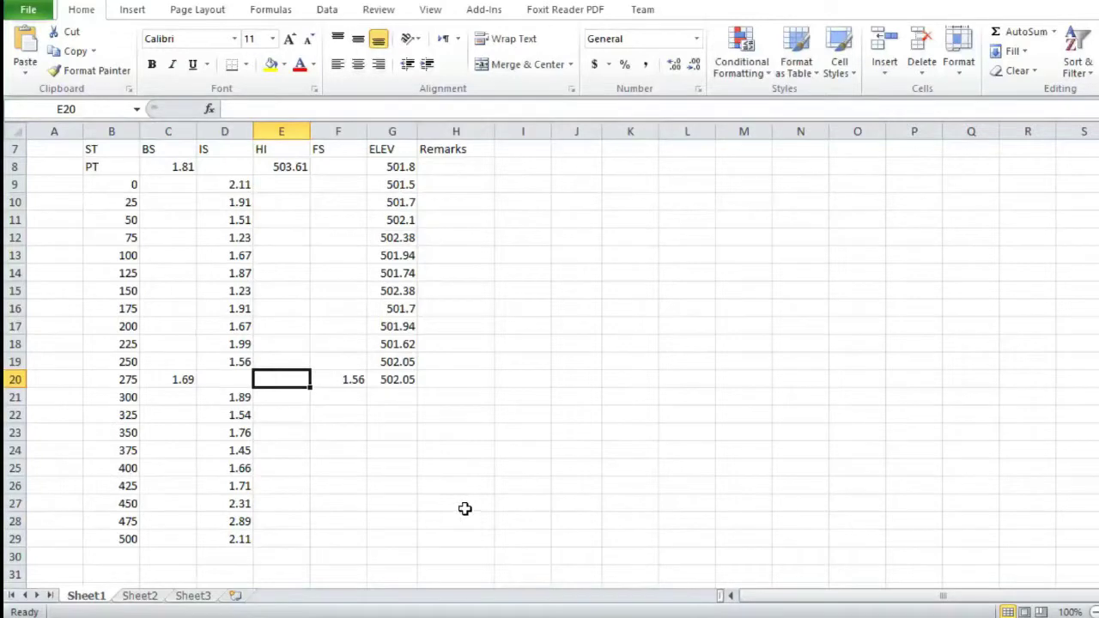
Step: Calculate the HI of station 275 in E20 with the formula =G20+C20
type("=")
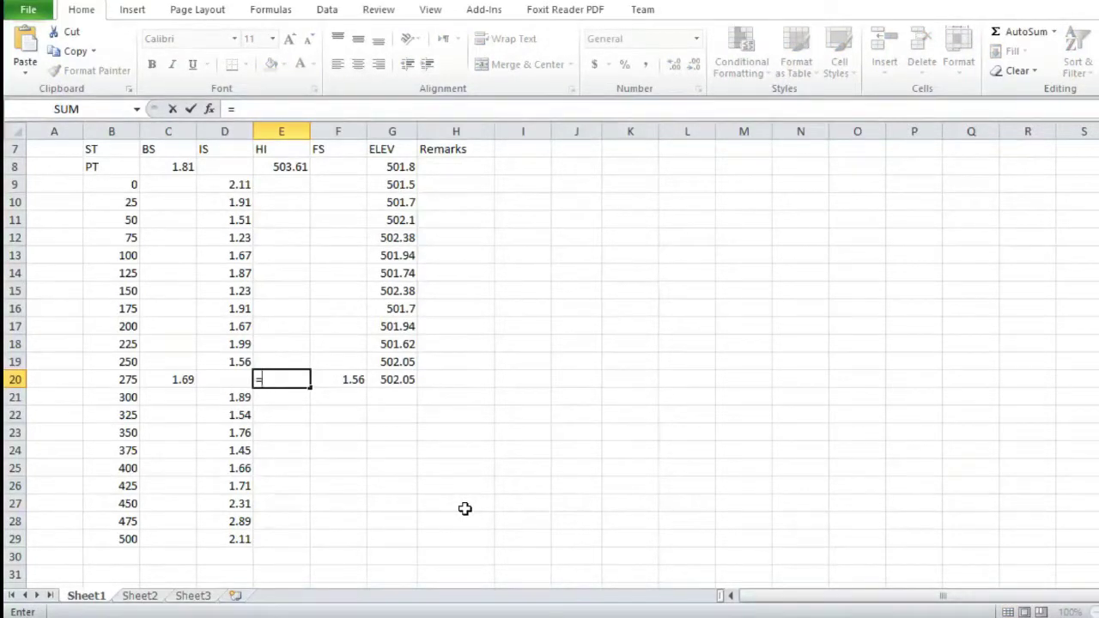
type("G")
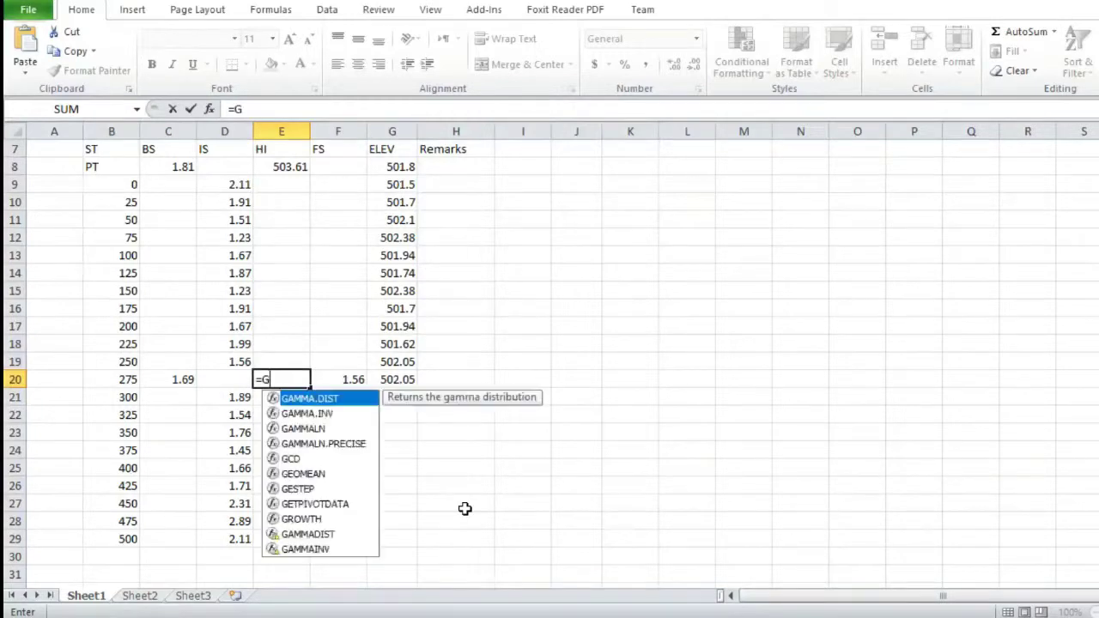
type("20")
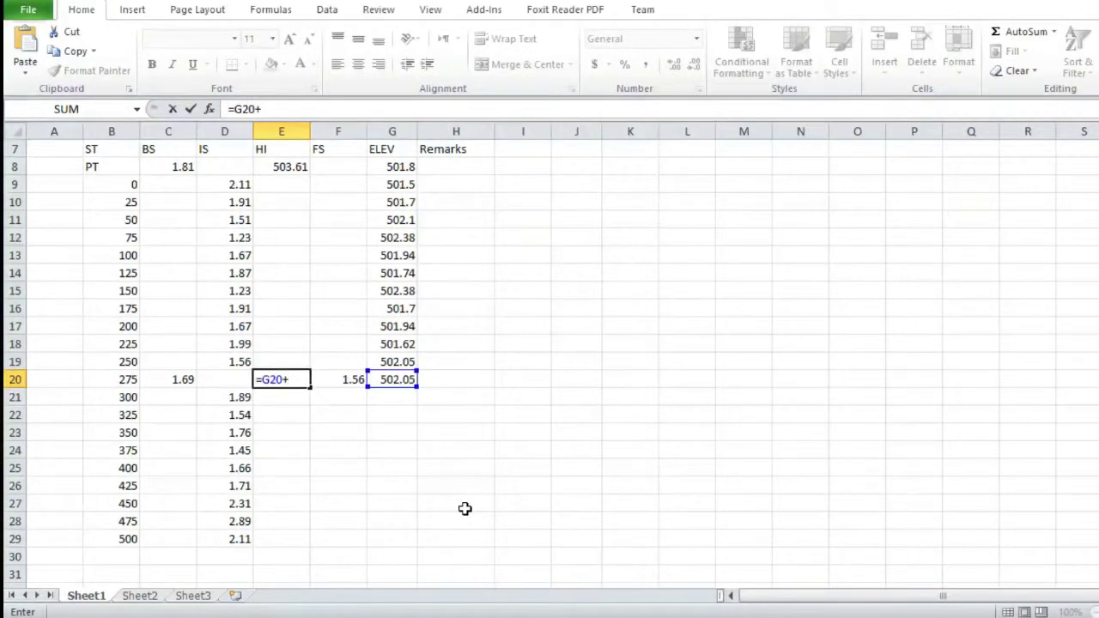
type("+C20")
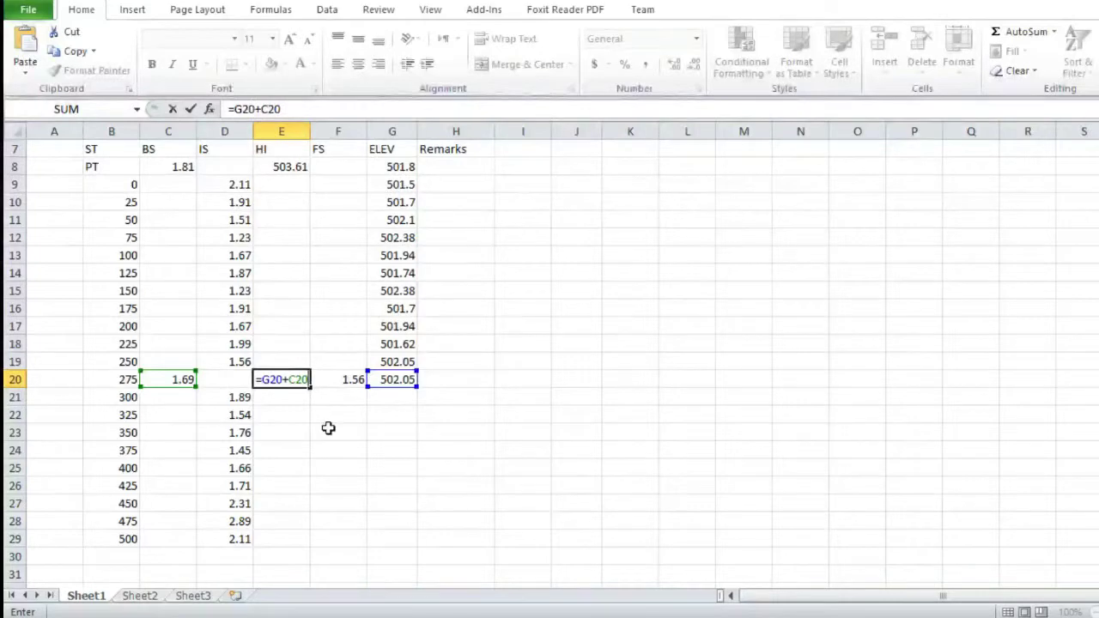
key("Return")
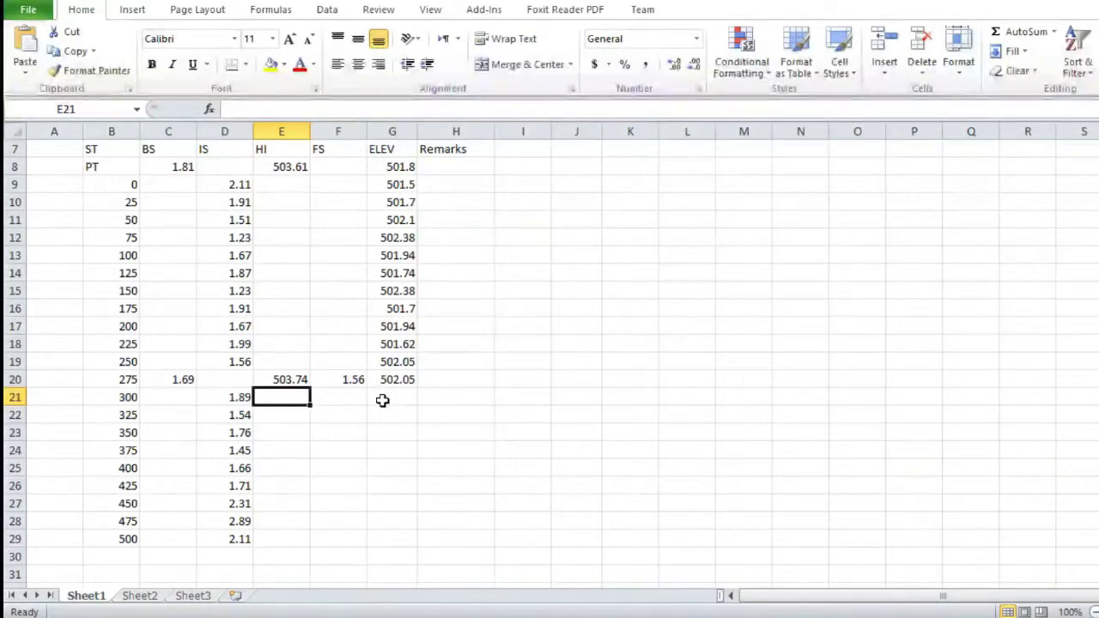
left_click(292, 380)
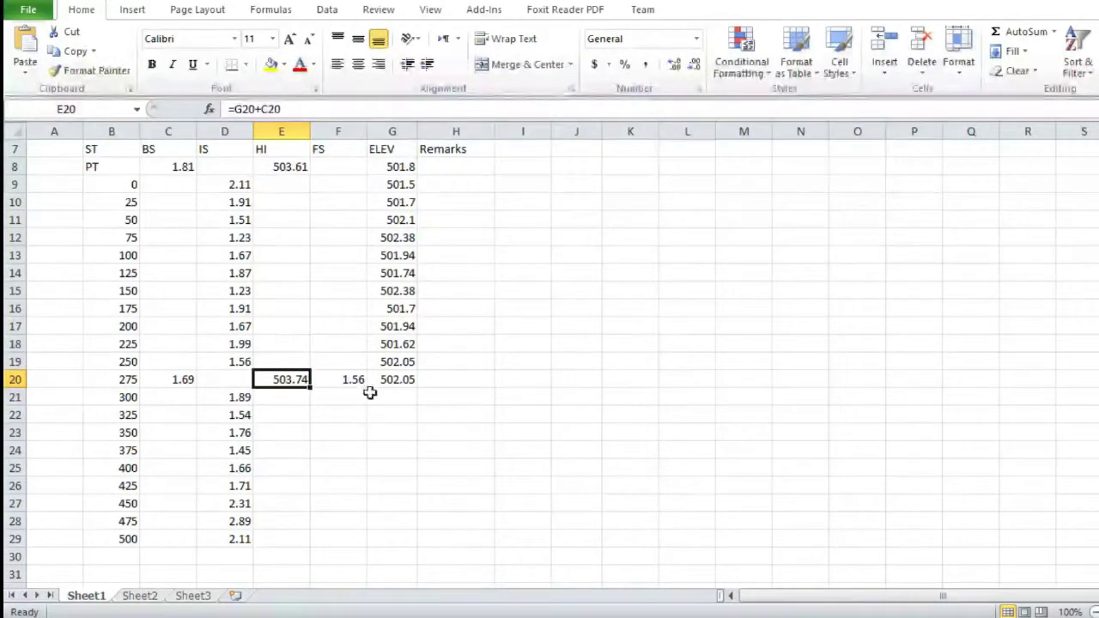
Step: Calculate the elevation of station 300 in G21 with the formula =E20-D21
left_click(395, 397)
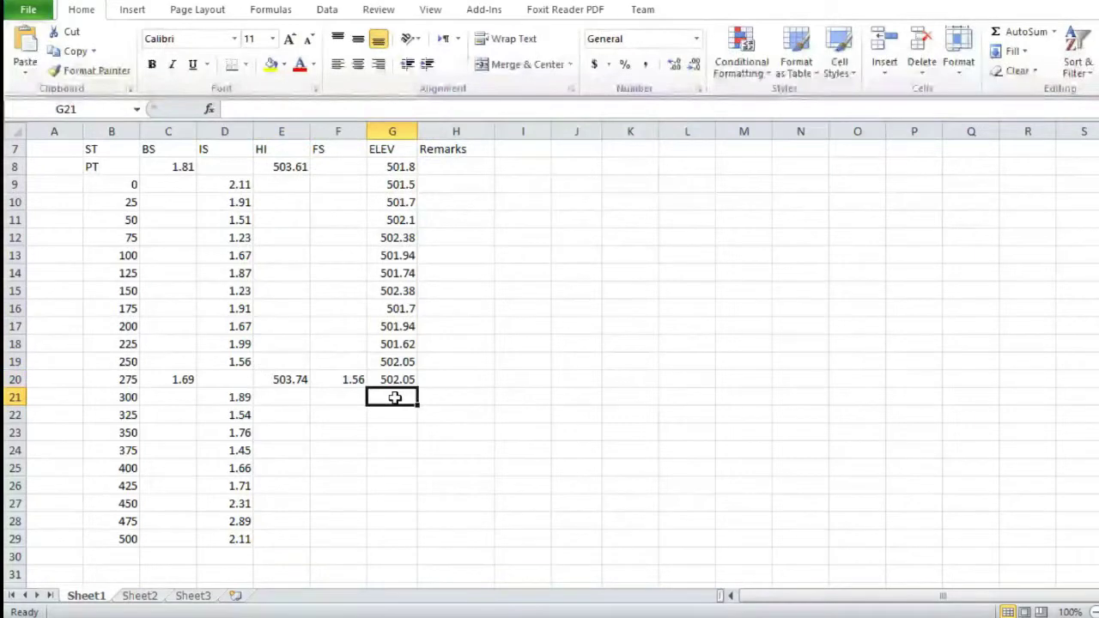
type("=")
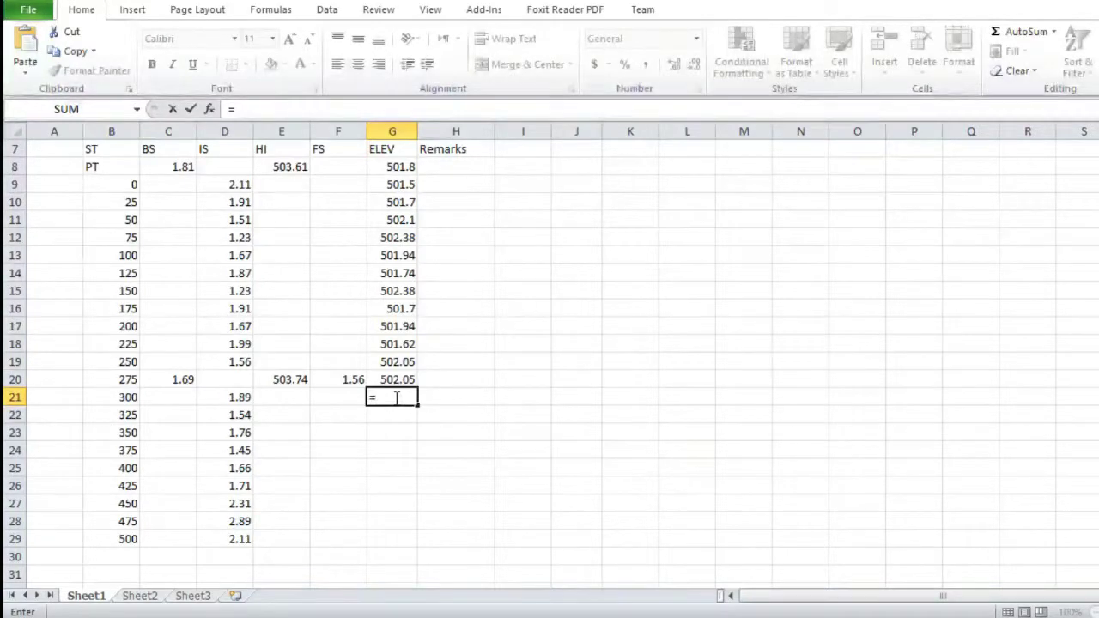
type("E20-")
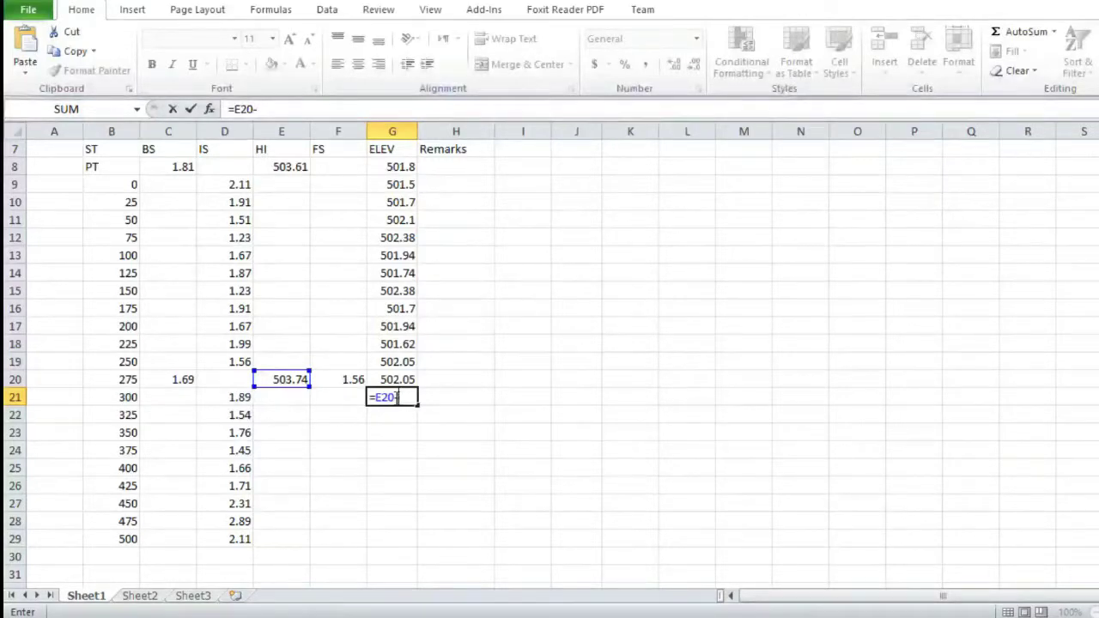
type("D21")
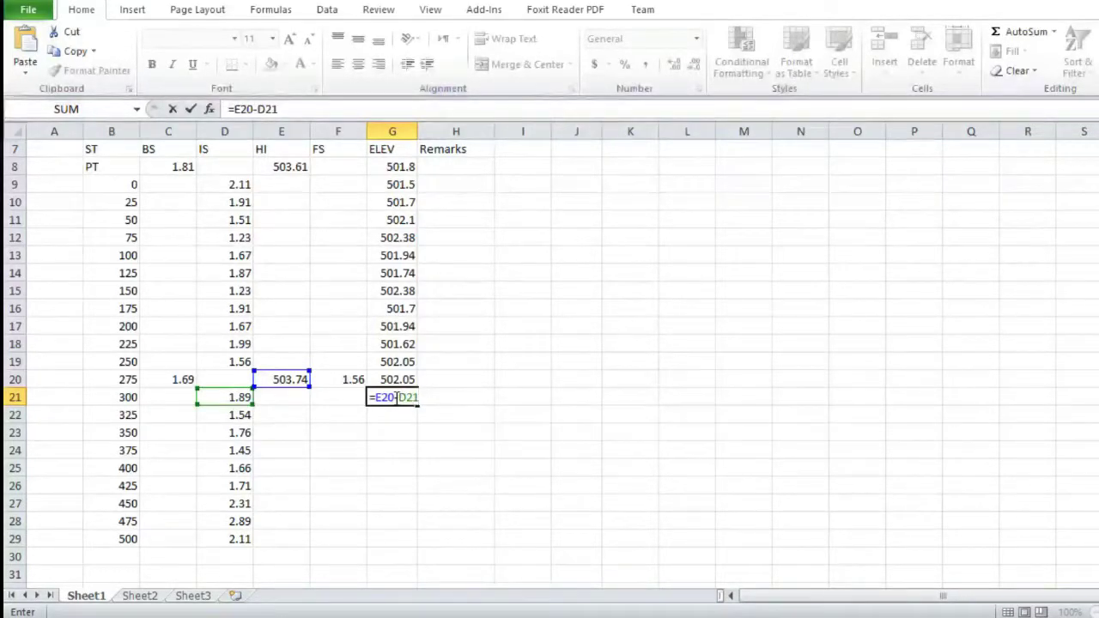
key("Return")
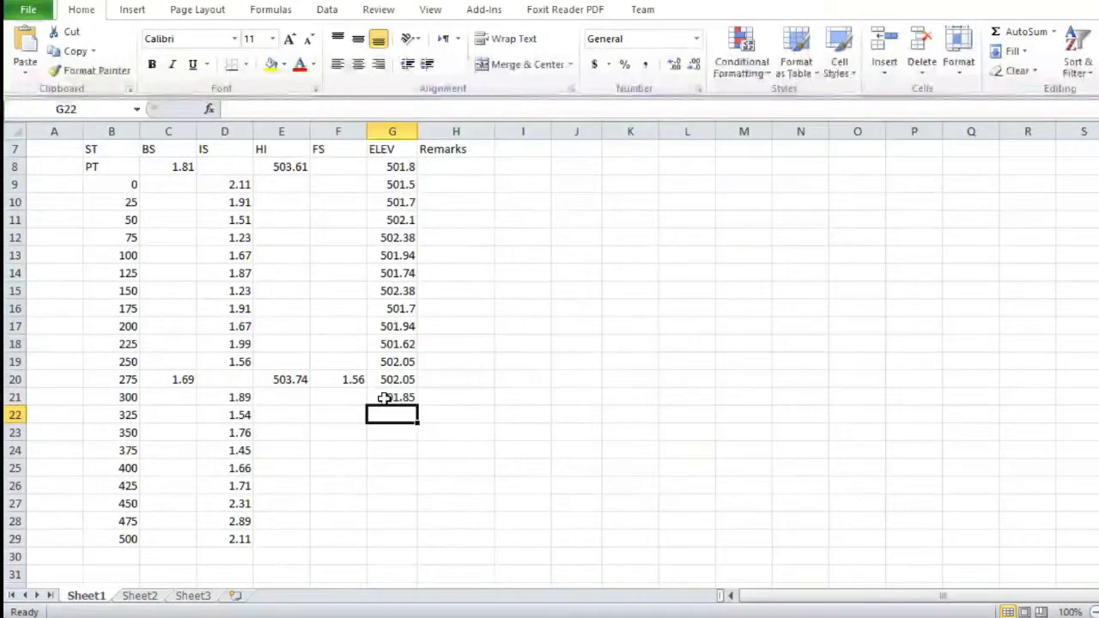
Step: Make the HI reference in G21 absolute so the formula reads =$E$20-D21
left_click(384, 397)
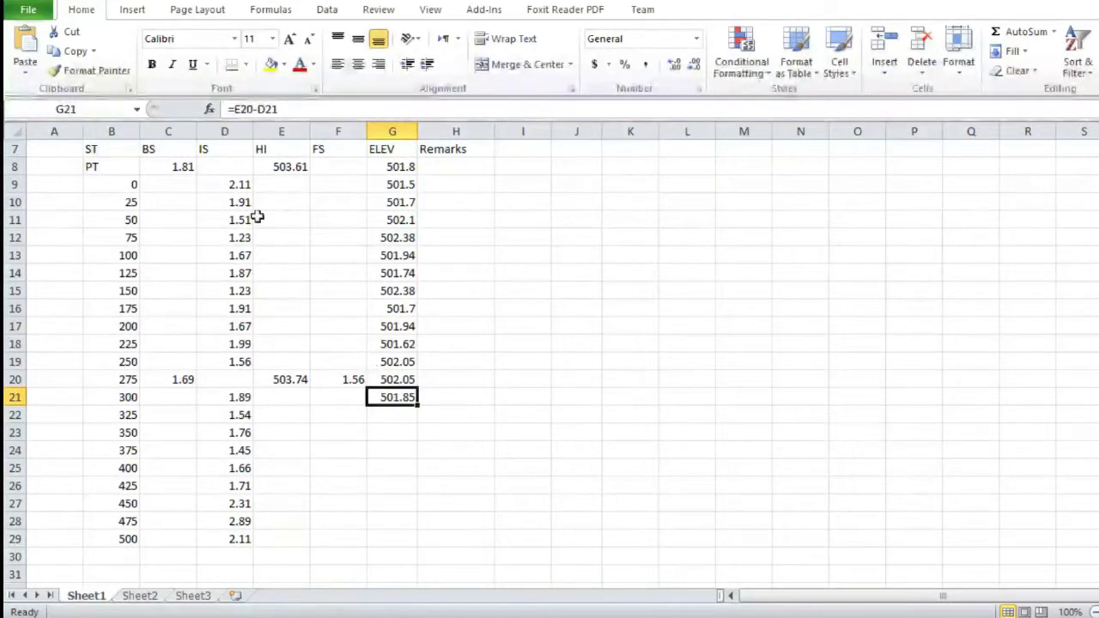
double_click(378, 397)
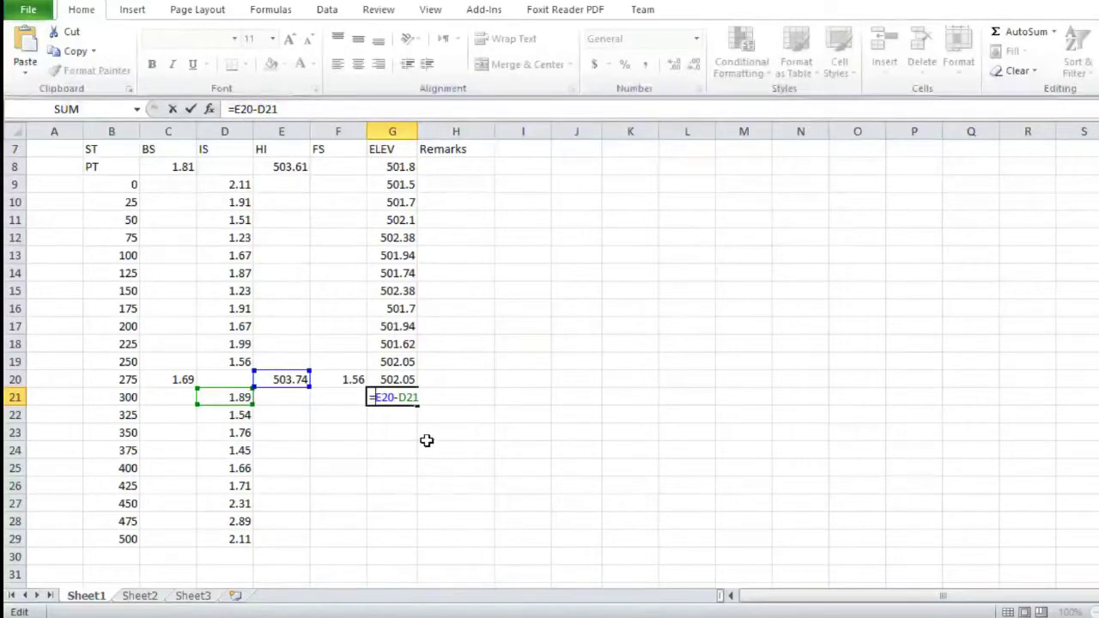
left_click(399, 404)
key("F4")
key("F4")
key("F4")
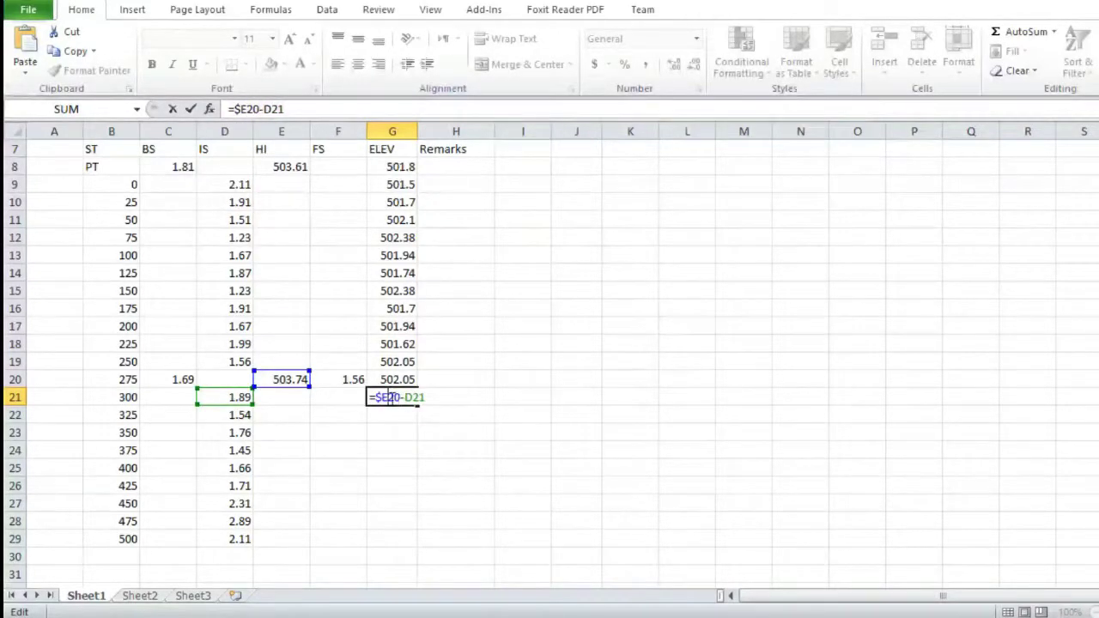
type("$")
left_click(395, 431)
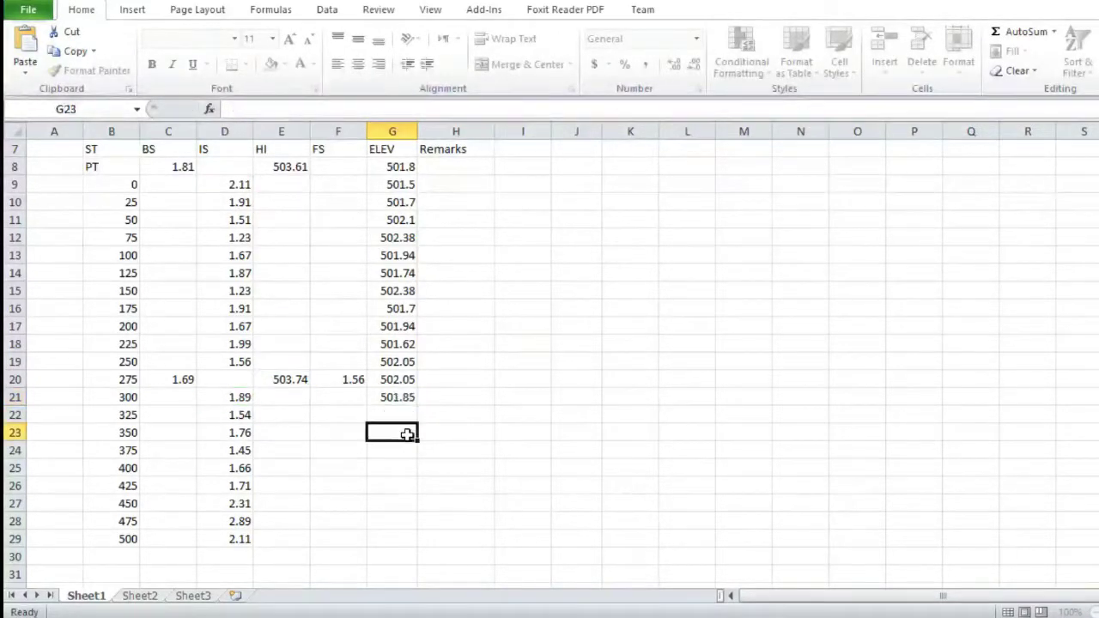
Step: Fill the elevation formula from G21 down to G29 for station 500
left_click(393, 399)
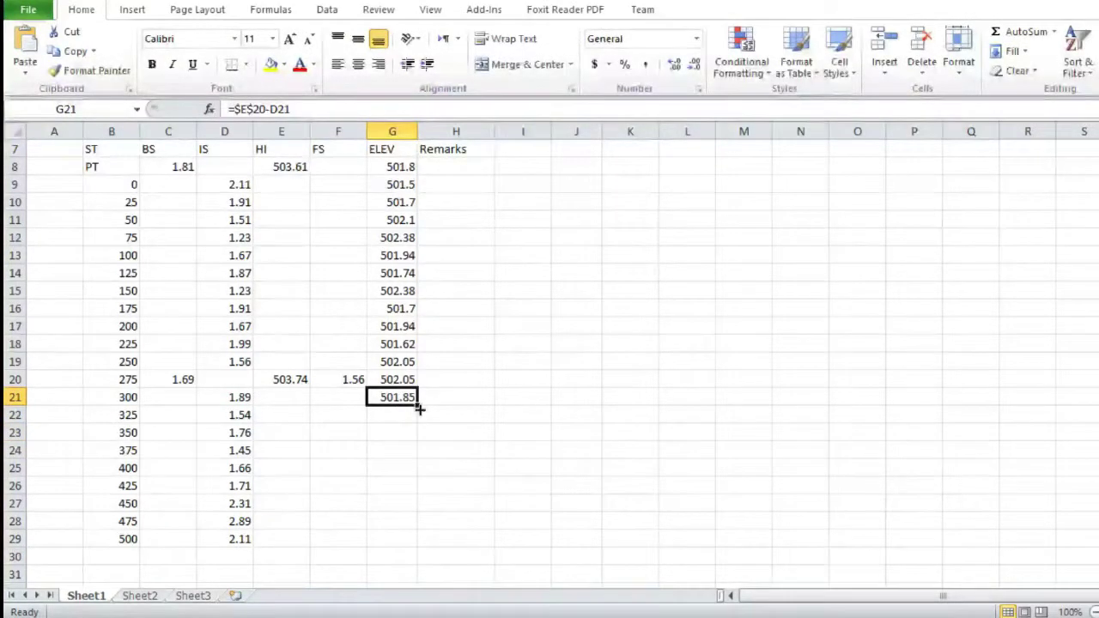
left_click_drag(420, 409, 416, 540)
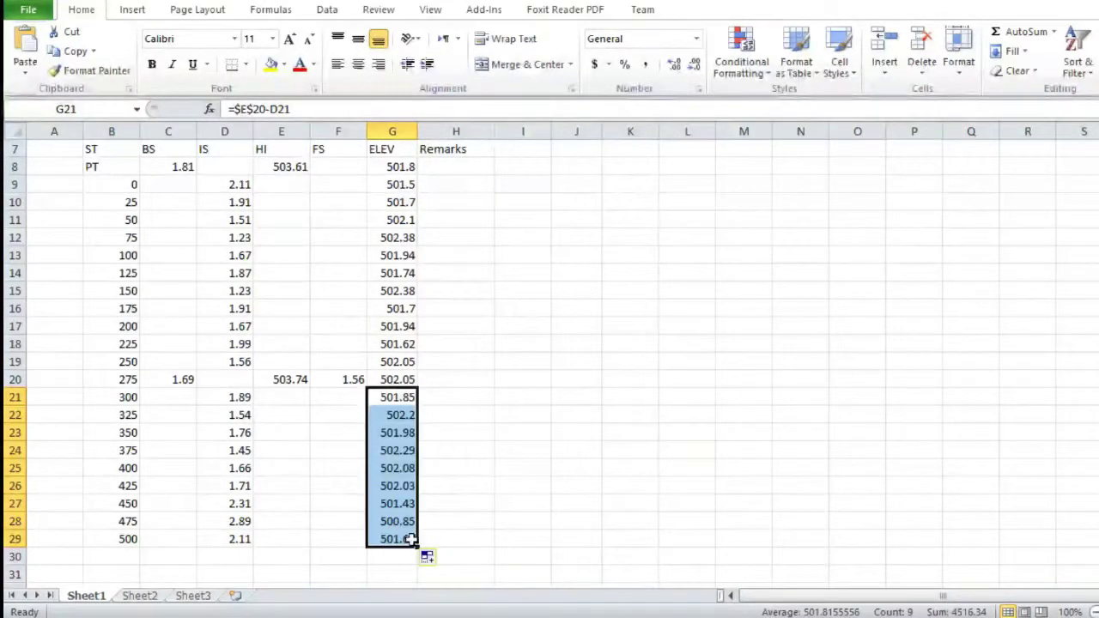
left_click(343, 483)
left_click(455, 483)
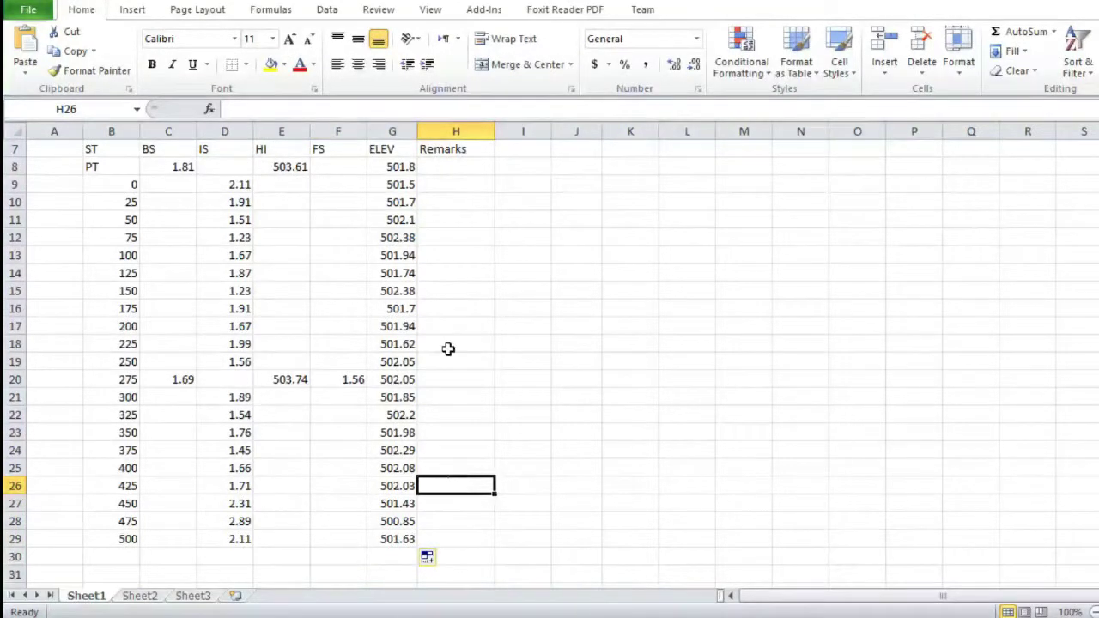
Step: Make the header row B7:H7 bold and give it a light red fill
scroll(474, 228, "up", 2)
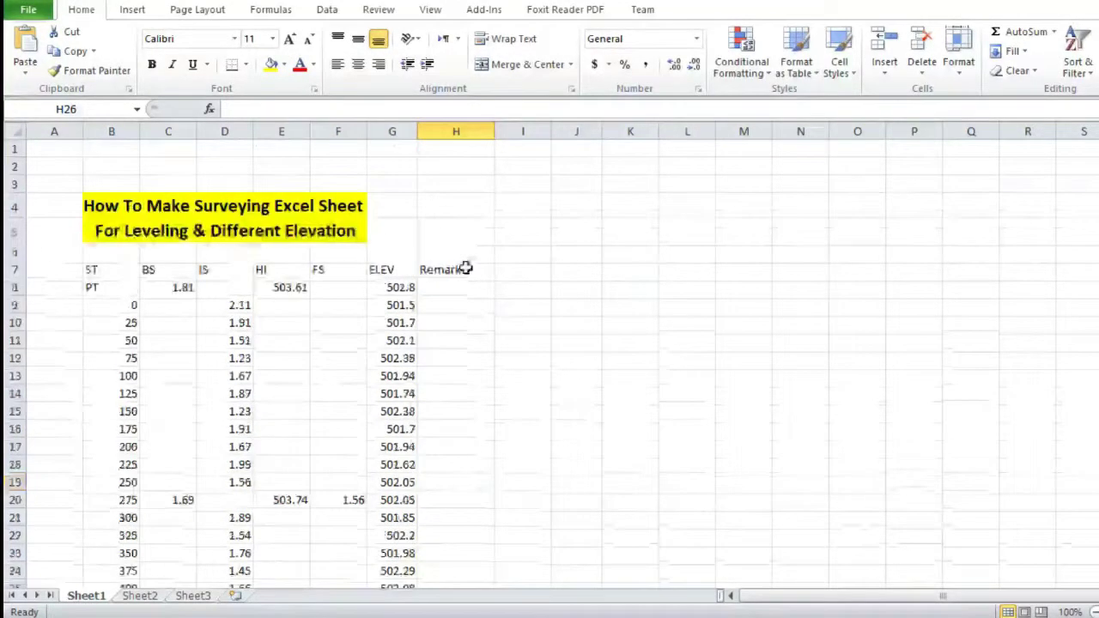
left_click(473, 268)
left_click_drag(461, 270, 114, 269)
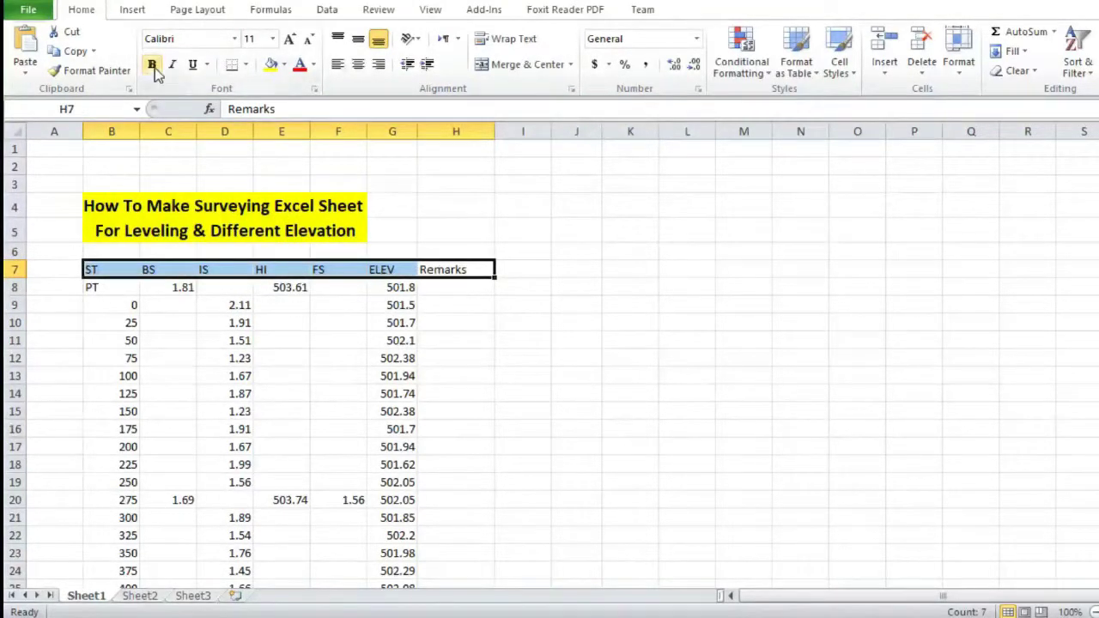
left_click(153, 66)
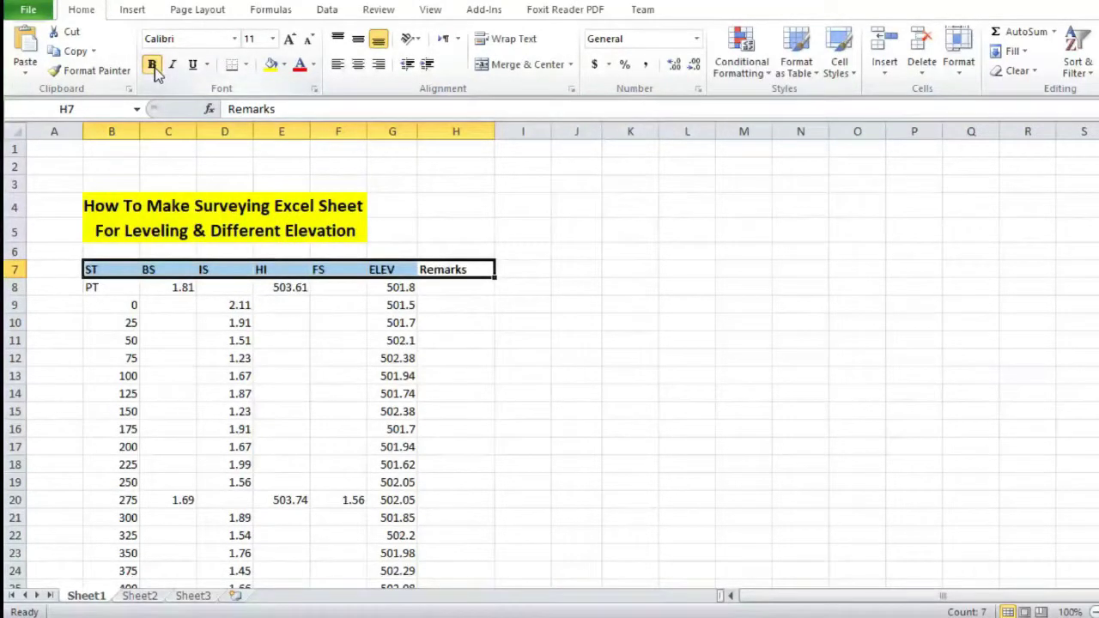
left_click(284, 65)
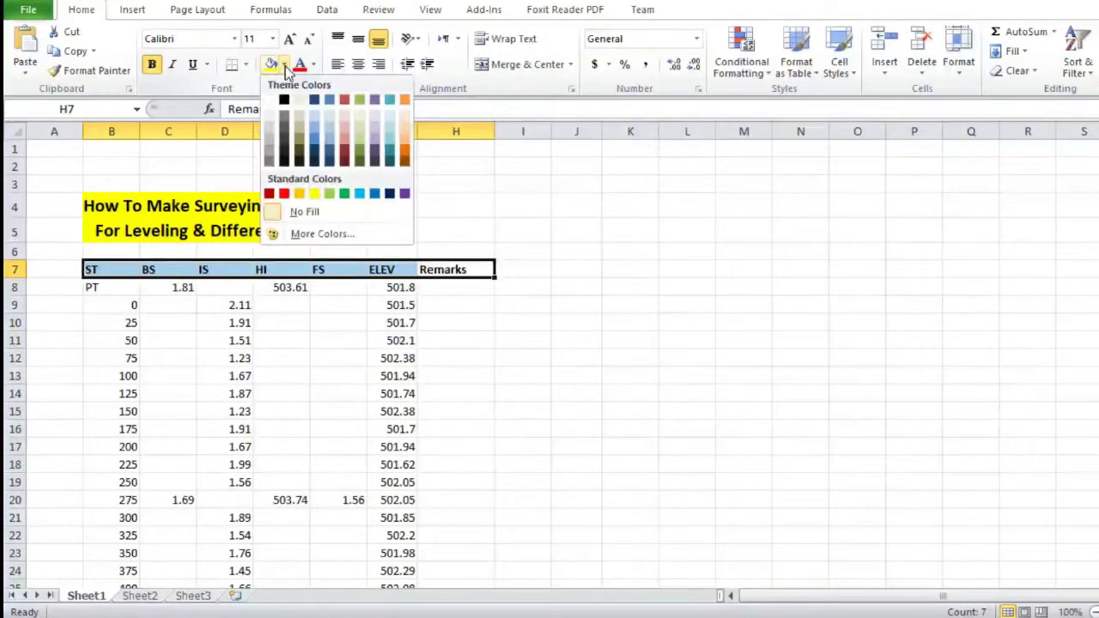
left_click(341, 136)
left_click(320, 326)
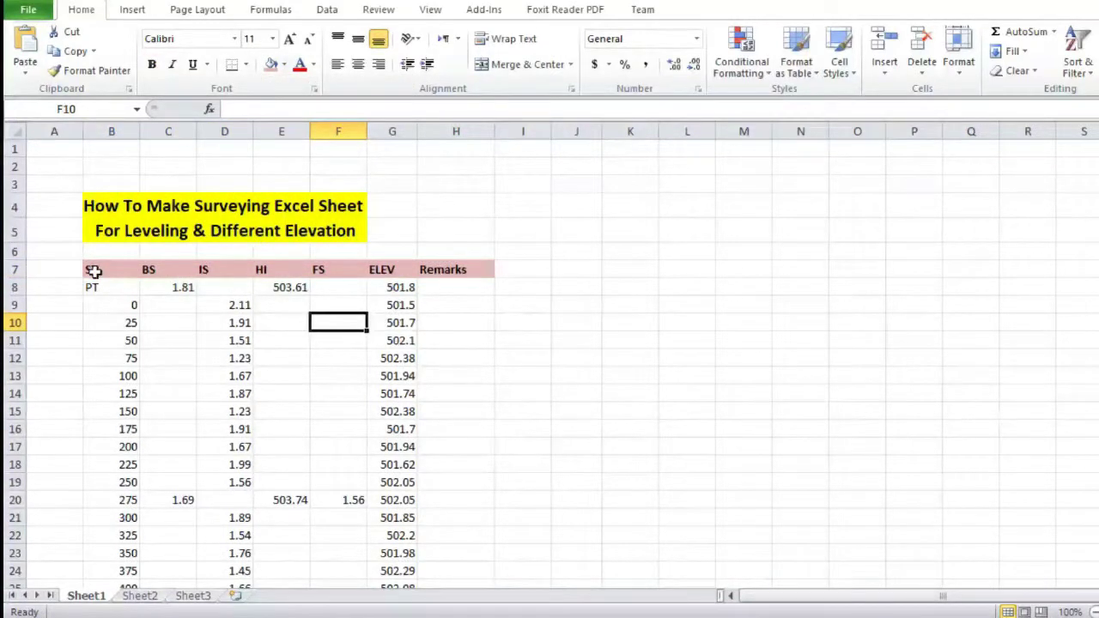
Step: Apply the Output cell style to the level data in B8:H29
left_click_drag(91, 270, 426, 273)
scroll(405, 289, "down", 2)
left_click_drag(103, 186, 457, 556)
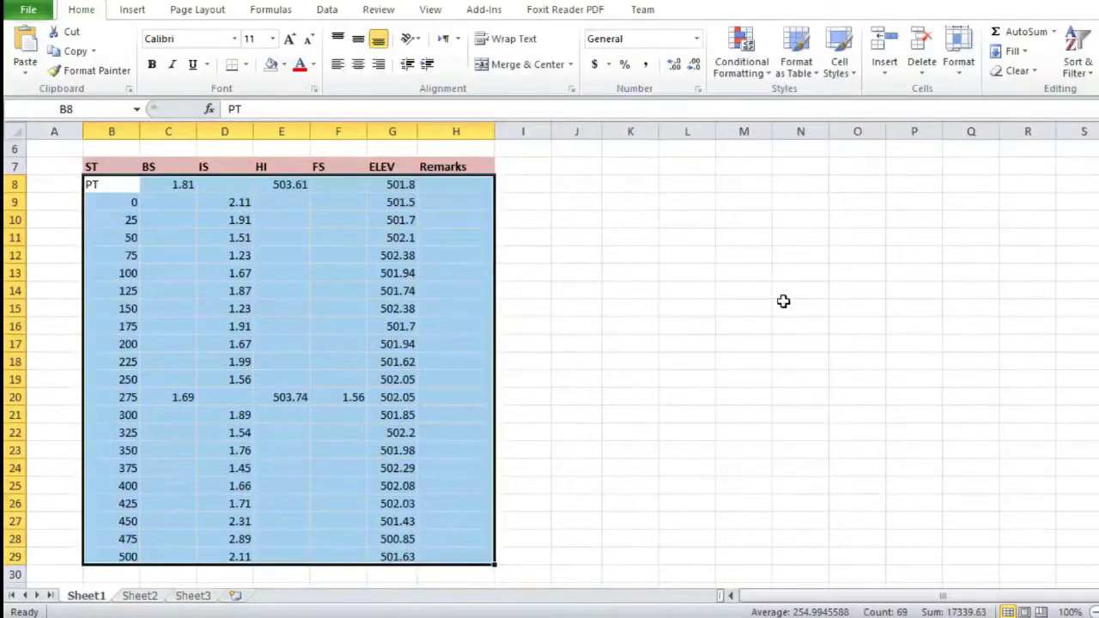
left_click(961, 67)
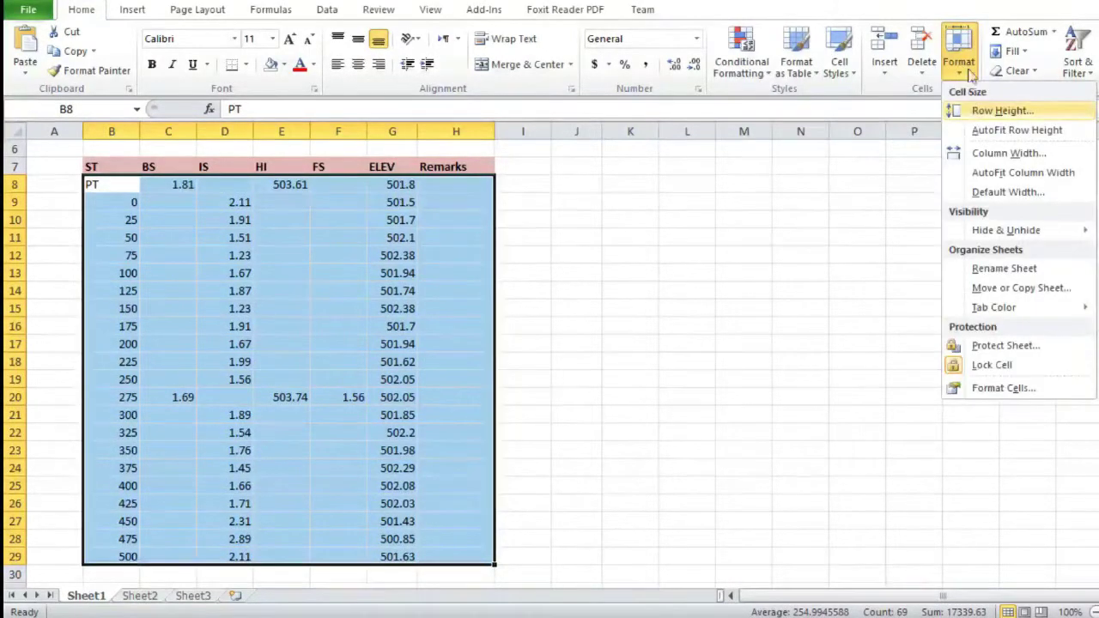
left_click(839, 67)
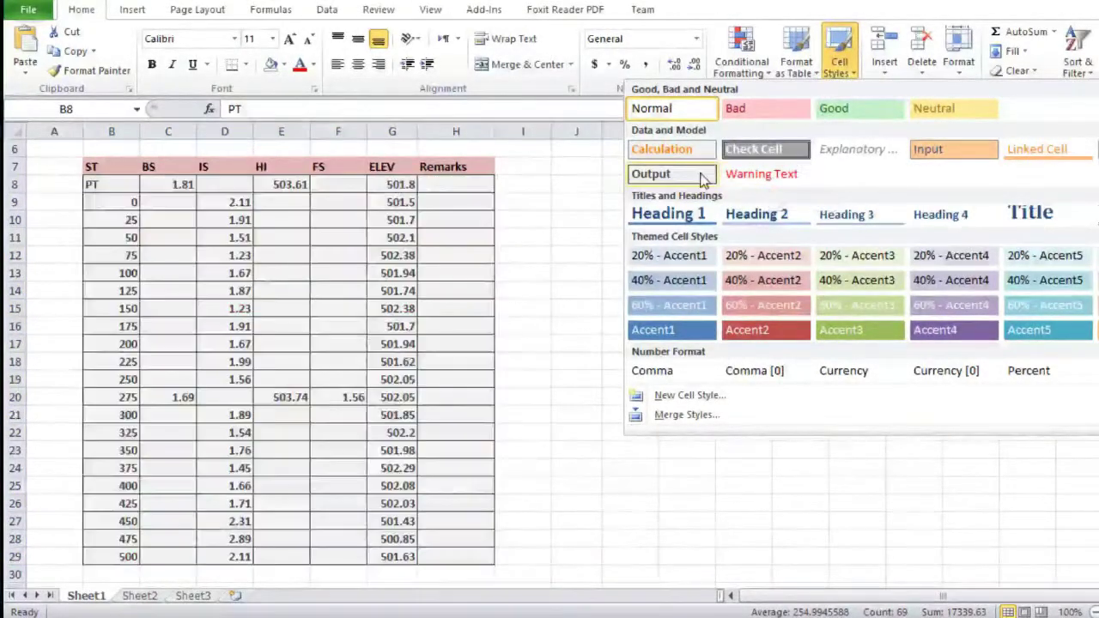
left_click(702, 176)
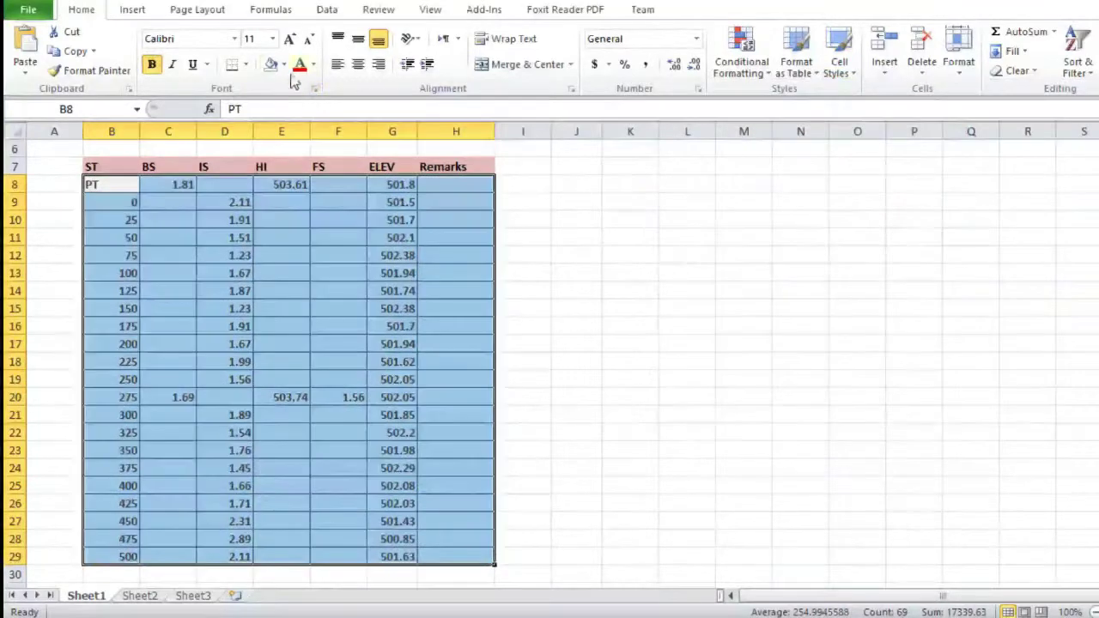
Step: Remove the background fill from the level data in B8:H29
left_click(284, 66)
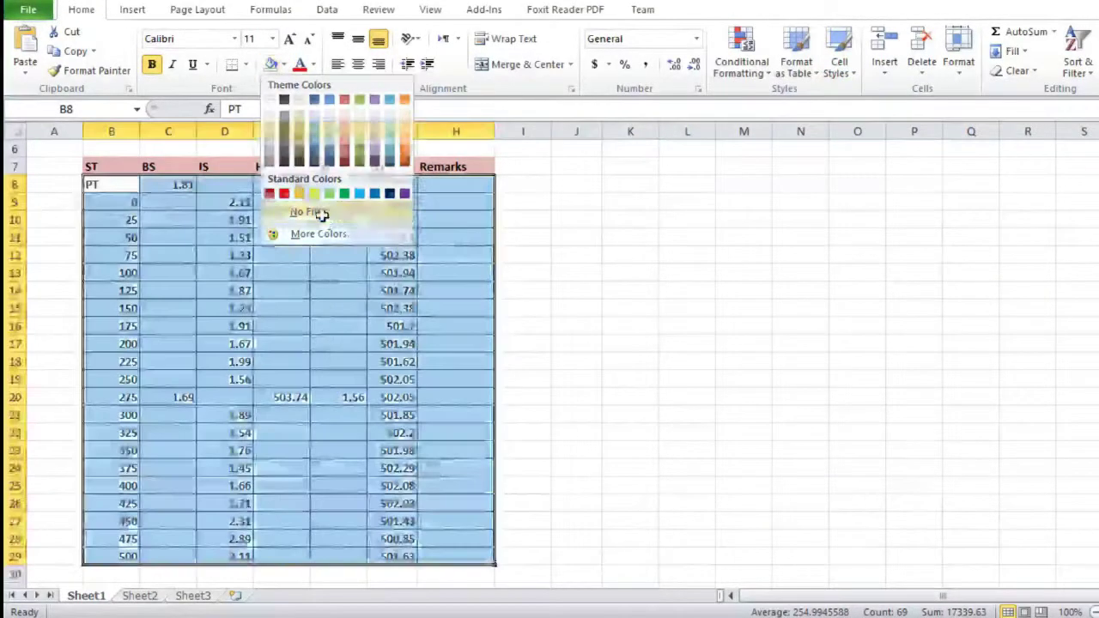
left_click(321, 213)
left_click(327, 355)
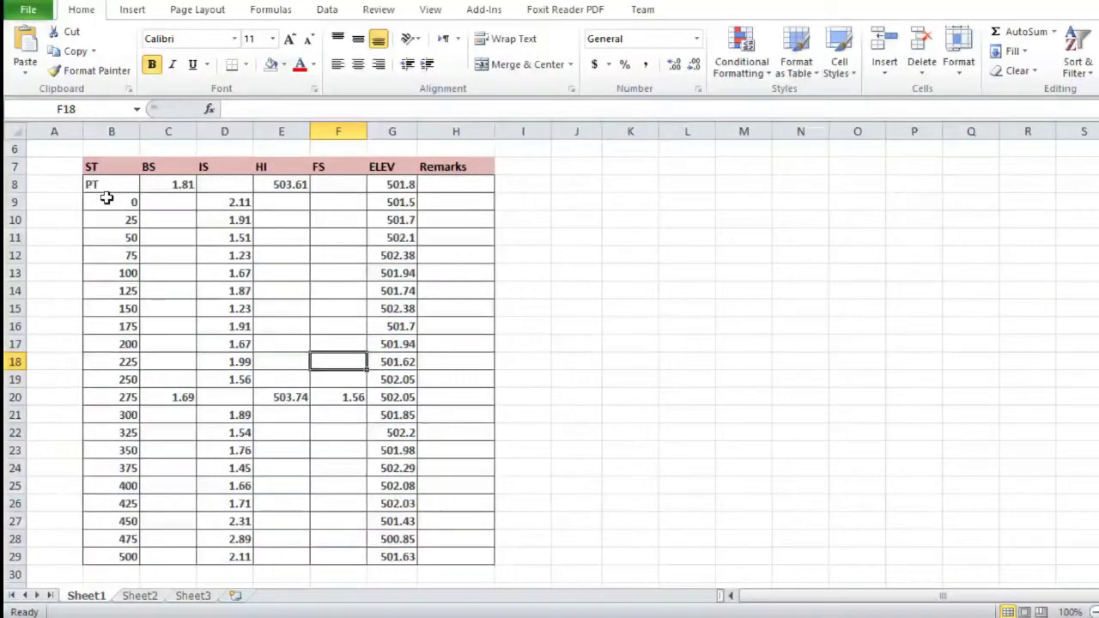
left_click_drag(109, 201, 399, 539)
scroll(437, 449, "down", 3)
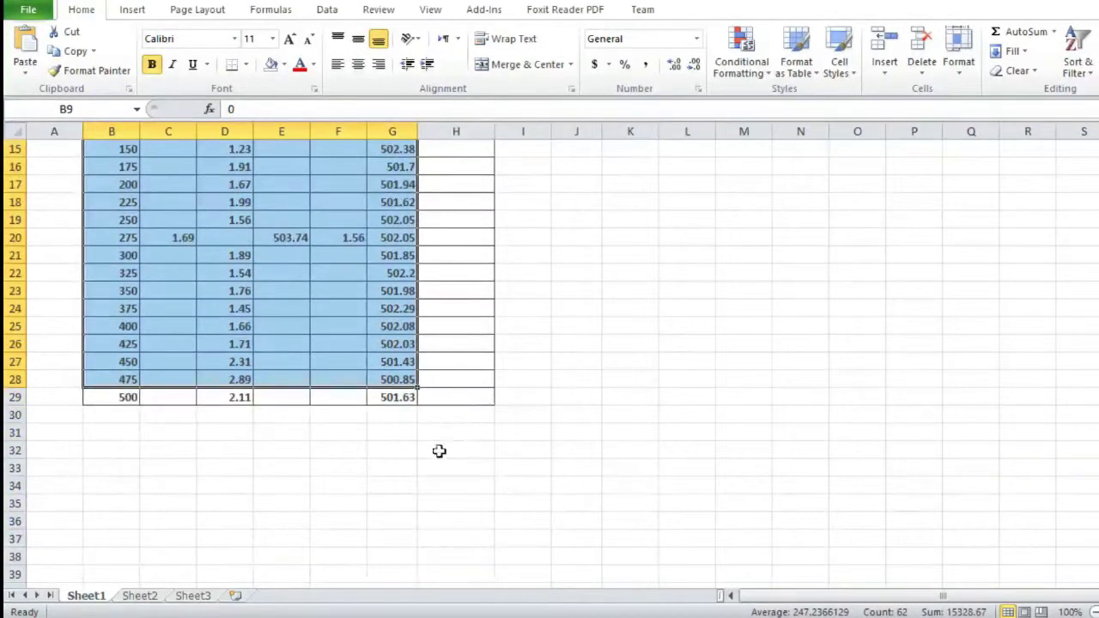
left_click(294, 454)
scroll(169, 468, "up", 5)
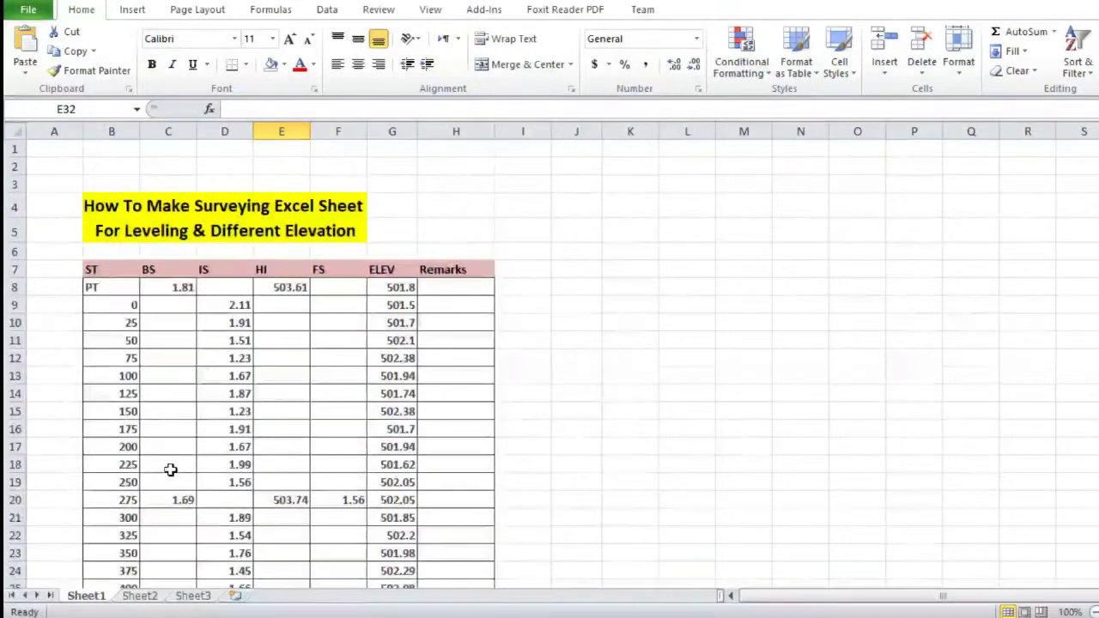
scroll(170, 469, "down", 3)
scroll(171, 468, "up", 3)
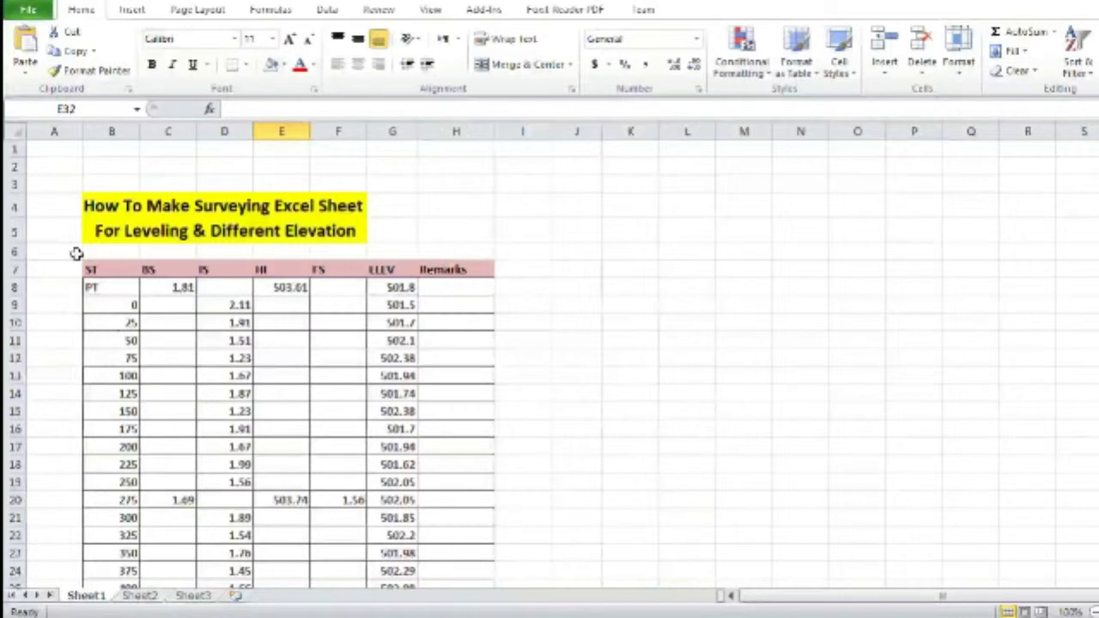
Step: Check the print preview of the finished level sheet and return to the worksheet
left_click(29, 10)
left_click(29, 11)
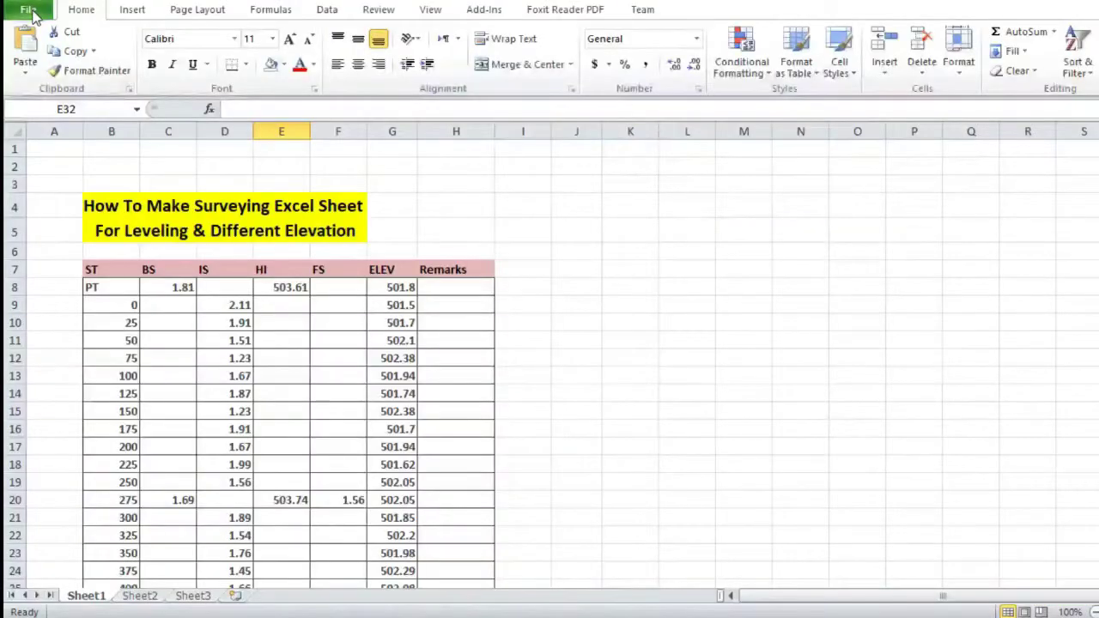
left_click(30, 11)
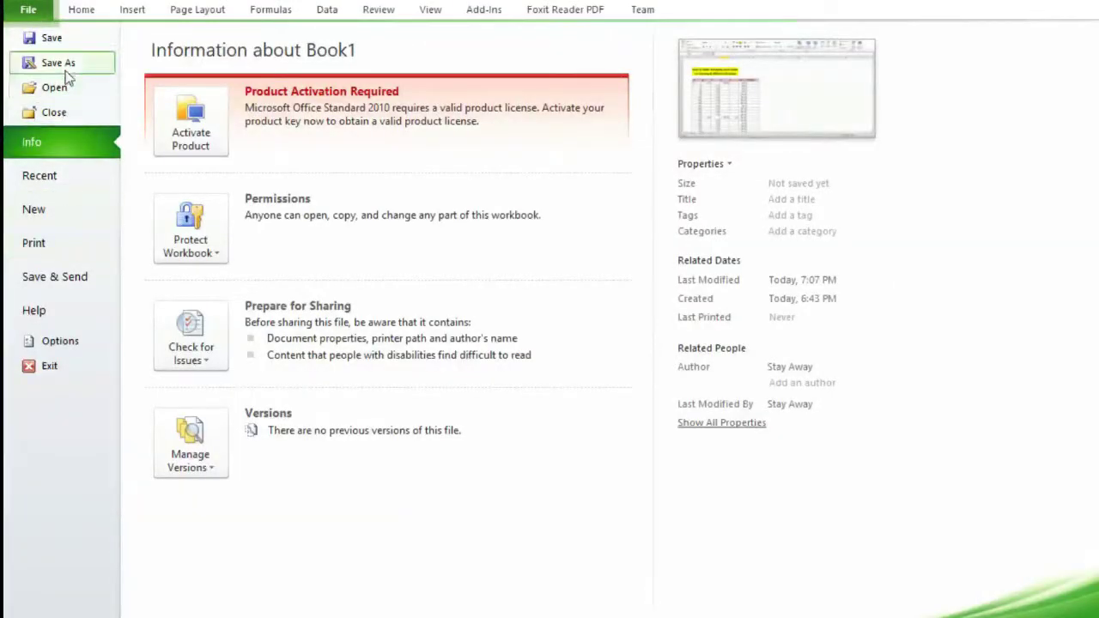
left_click(47, 245)
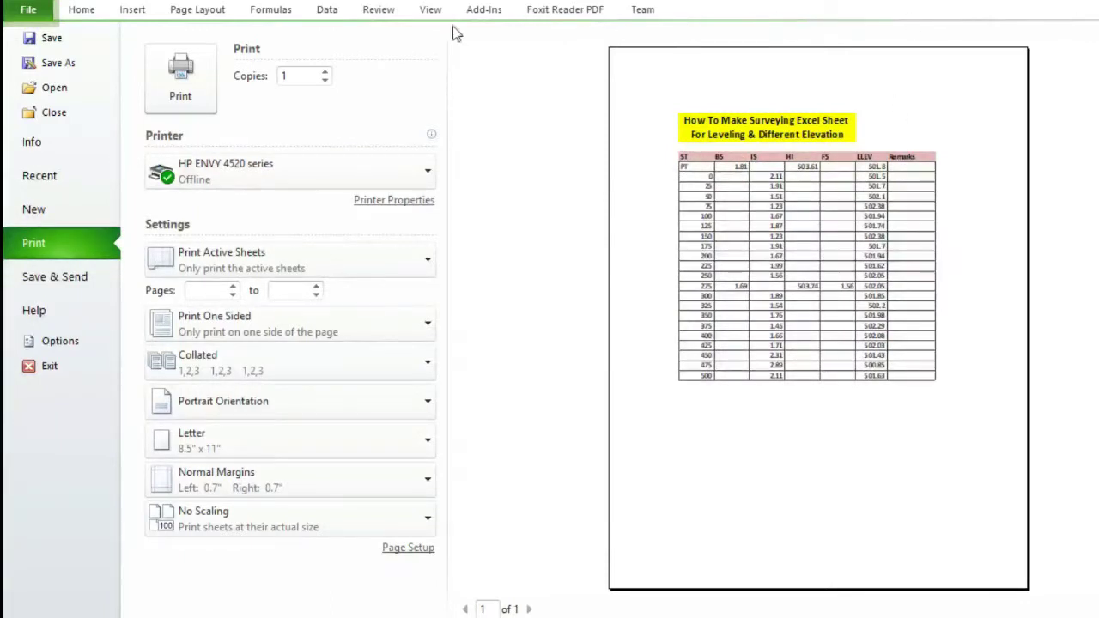
left_click(28, 9)
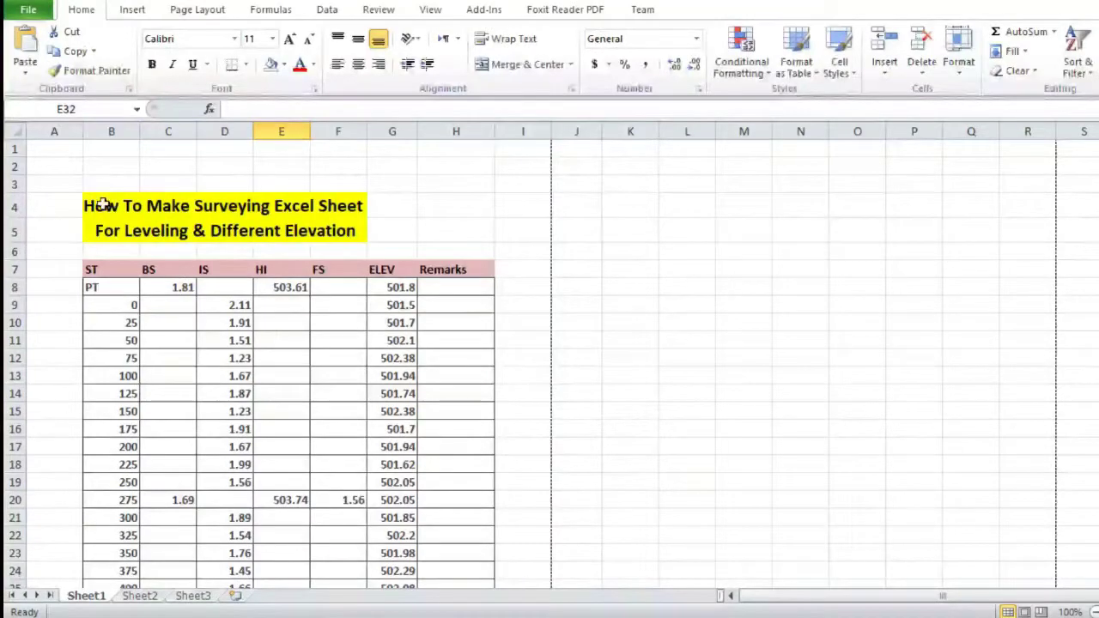